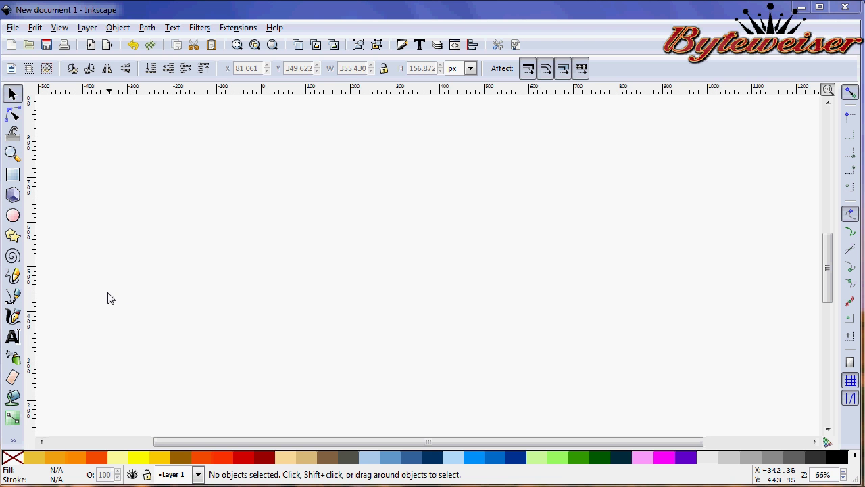
# Draw a closed four-point straight-line outline near the page centre with the Bezier tool.
pyautogui.click(12, 297)
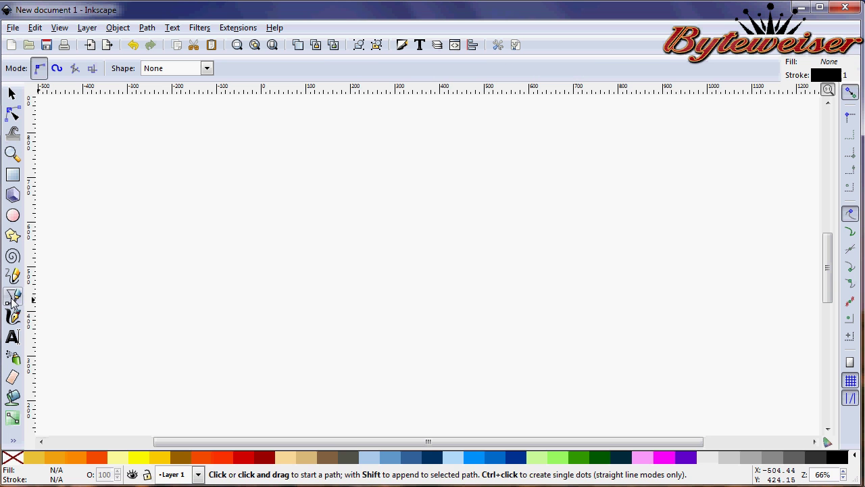
pyautogui.click(403, 212)
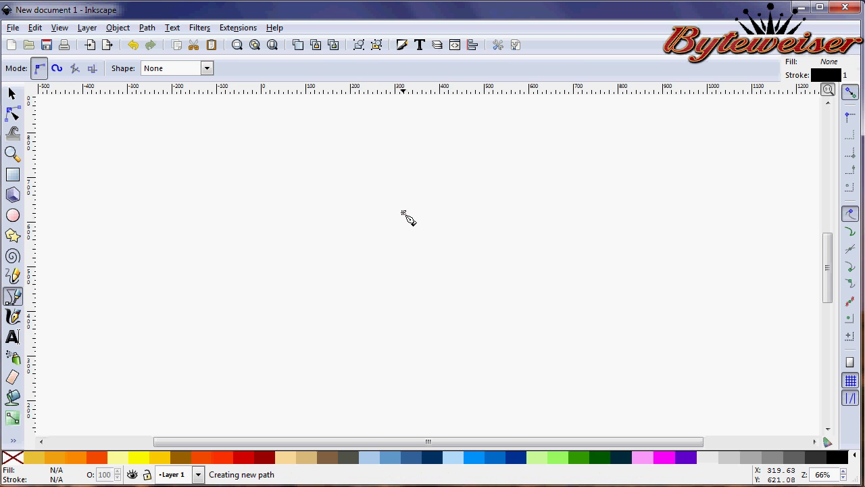
pyautogui.click(295, 293)
pyautogui.click(395, 281)
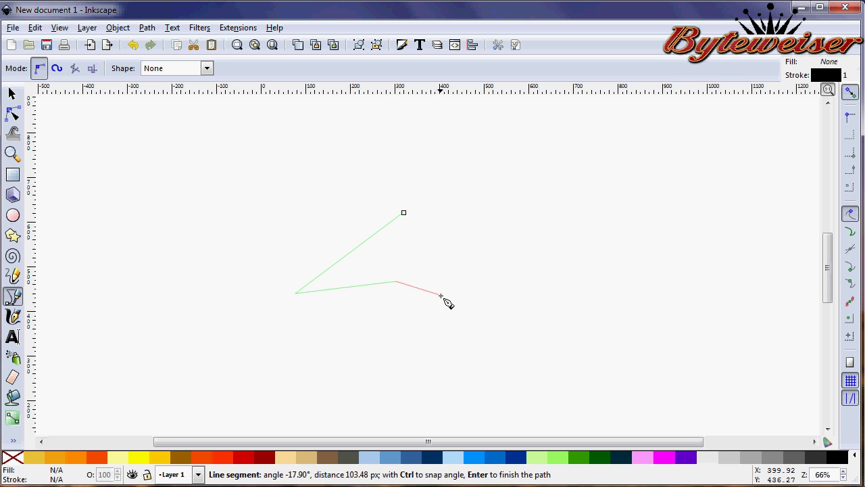
pyautogui.click(470, 308)
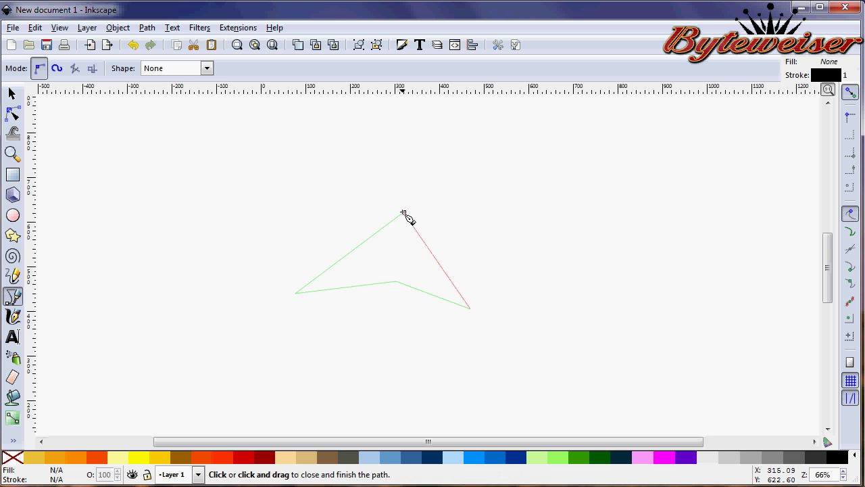
pyautogui.click(404, 213)
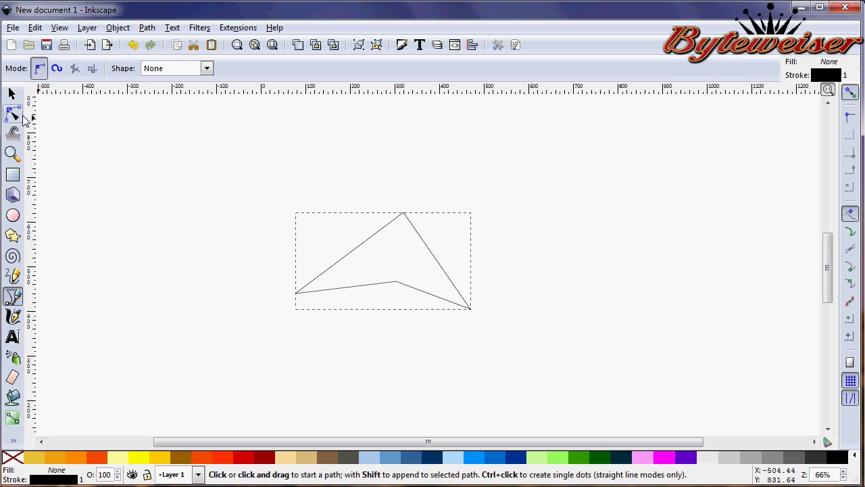
# Make all four nodes smooth and drag them into a bean-shaped curve.
pyautogui.click(14, 114)
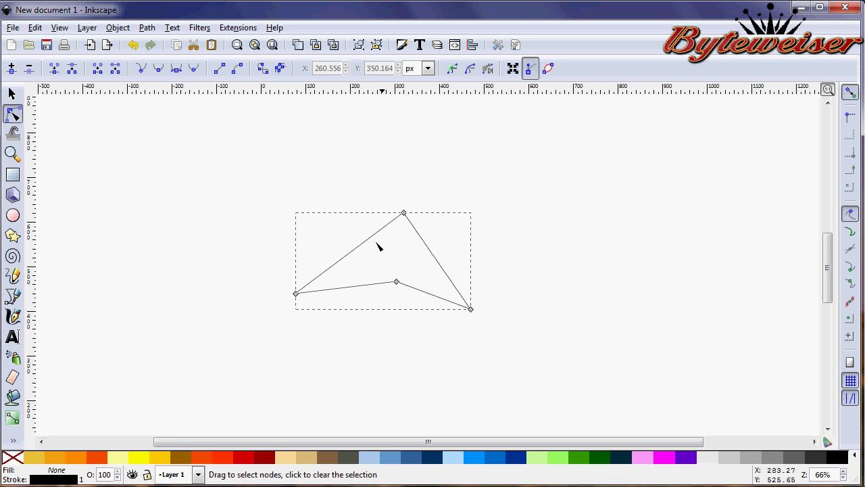
pyautogui.moveTo(241, 154); pyautogui.dragTo(521, 362)
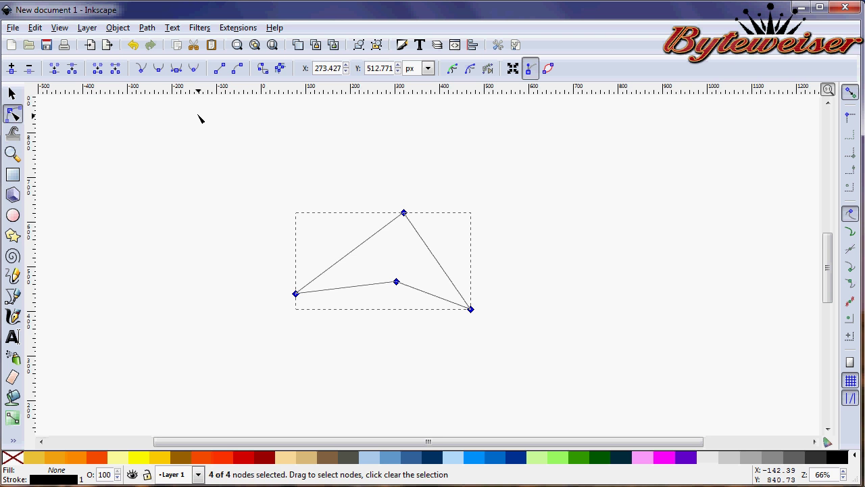
pyautogui.click(159, 68)
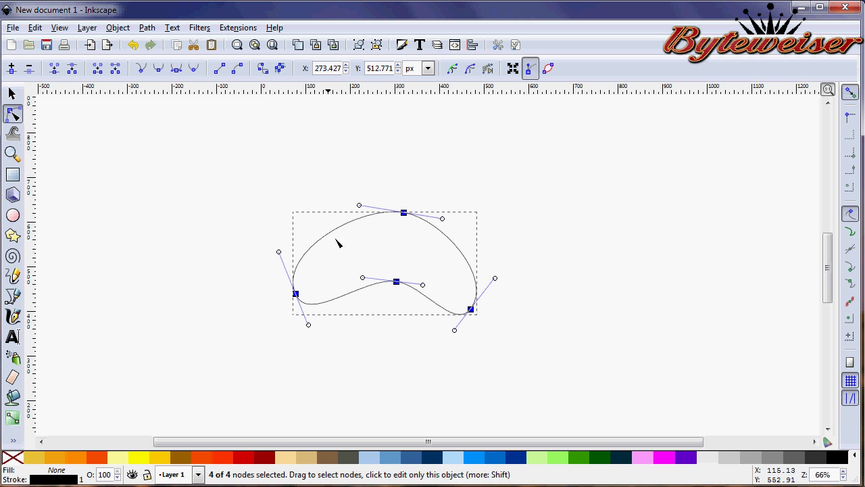
pyautogui.moveTo(442, 218); pyautogui.dragTo(460, 223)
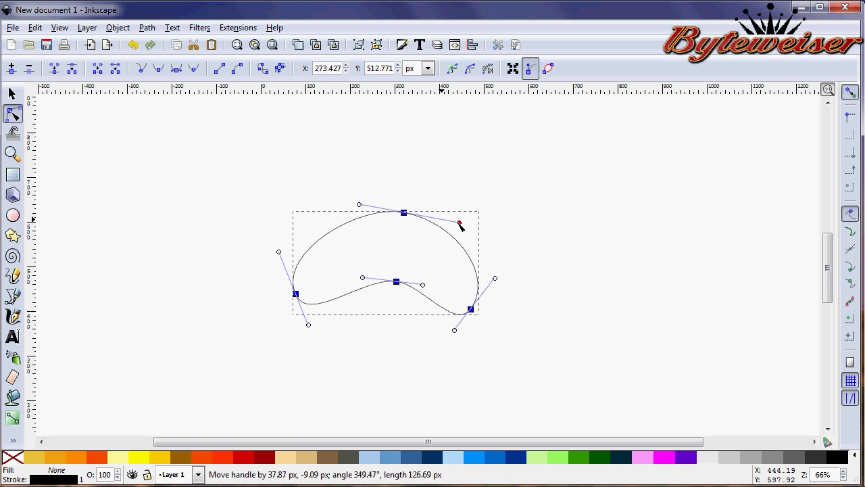
pyautogui.moveTo(367, 280); pyautogui.dragTo(397, 303)
pyautogui.click(397, 291)
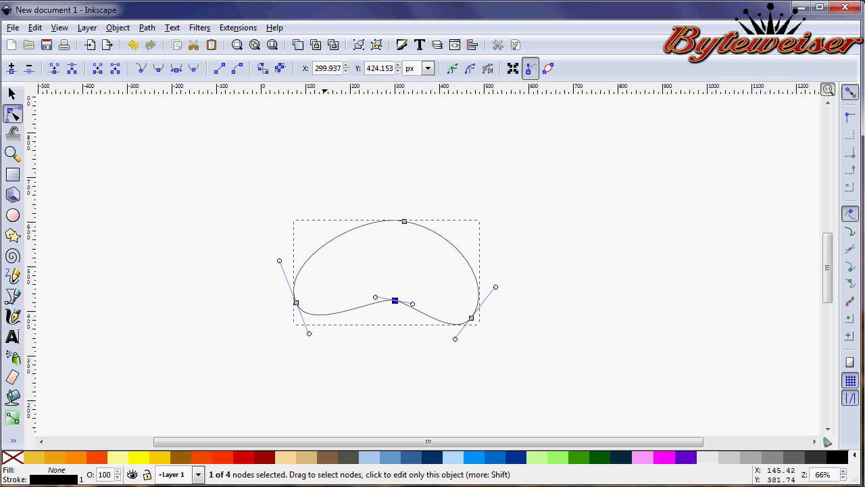
pyautogui.moveTo(280, 262); pyautogui.dragTo(286, 281)
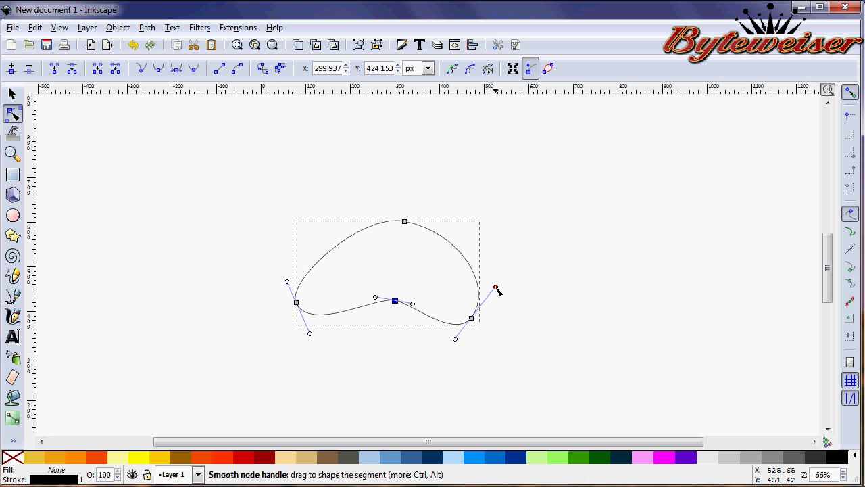
pyautogui.moveTo(495, 287); pyautogui.dragTo(483, 308)
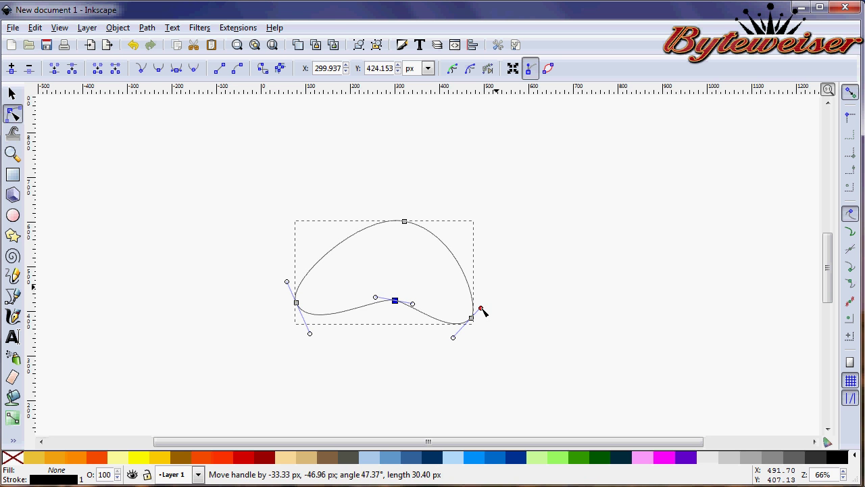
pyautogui.click(529, 272)
pyautogui.click(530, 273)
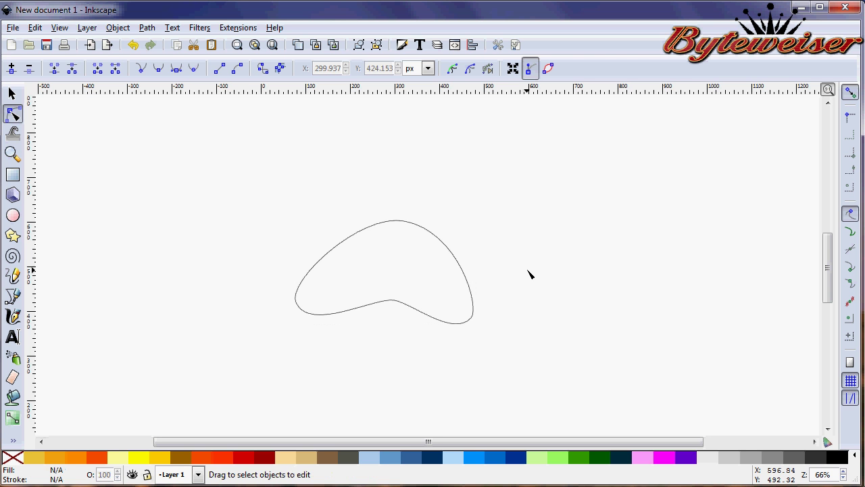
# Give the bean-shaped outline a dark navy palette fill and no stroke.
pyautogui.click(12, 94)
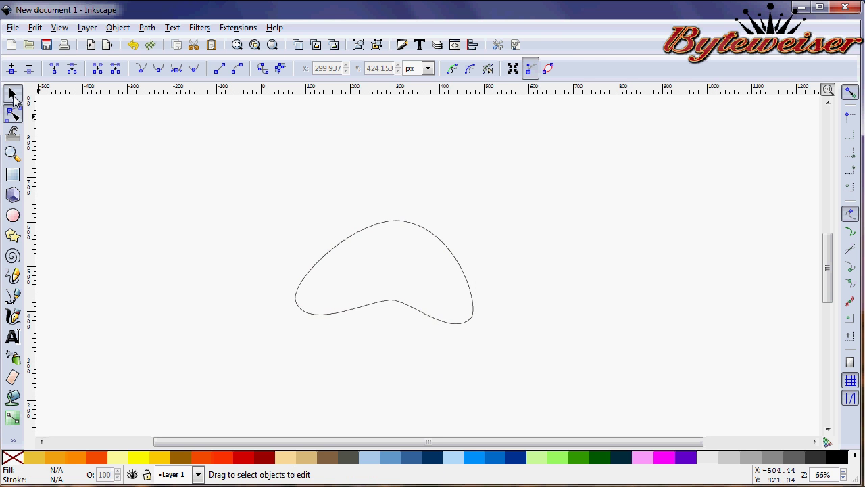
pyautogui.click(428, 228)
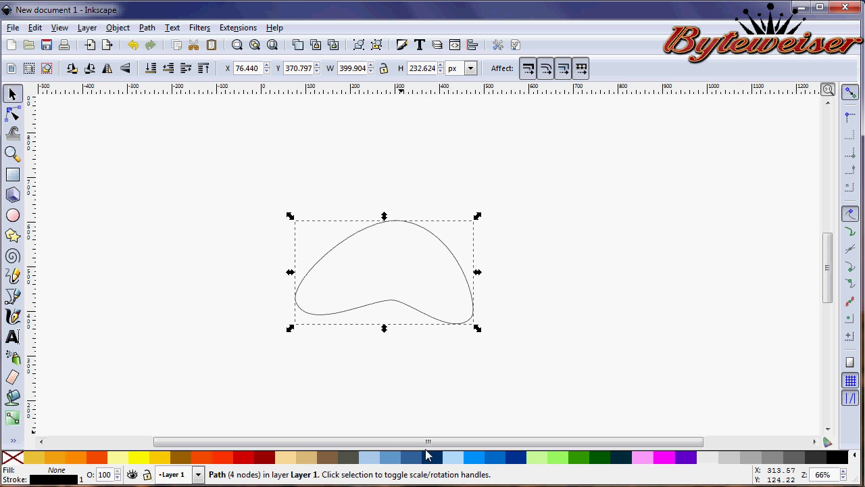
pyautogui.click(433, 456)
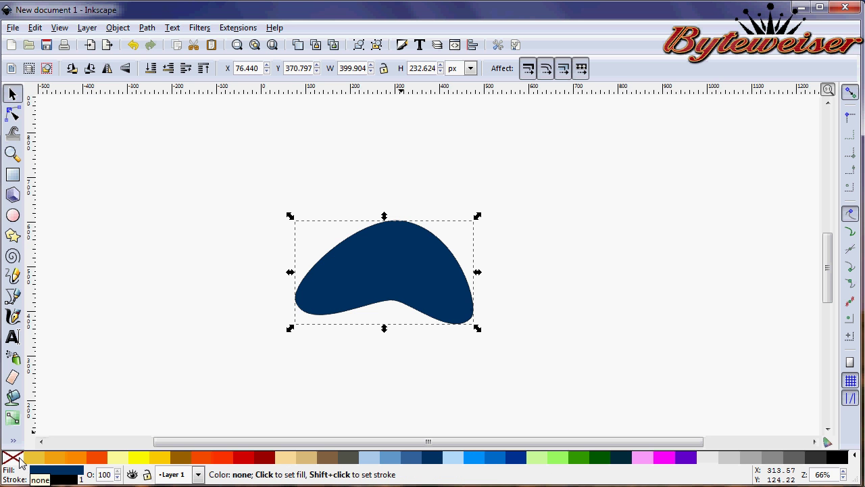
pyautogui.press('shift')
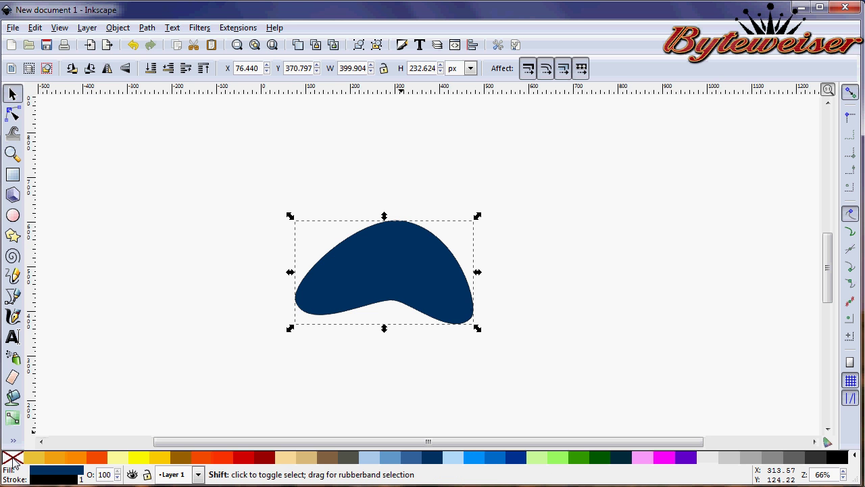
pyautogui.keyDown('shift'); pyautogui.click(13, 462); pyautogui.keyUp('shift')
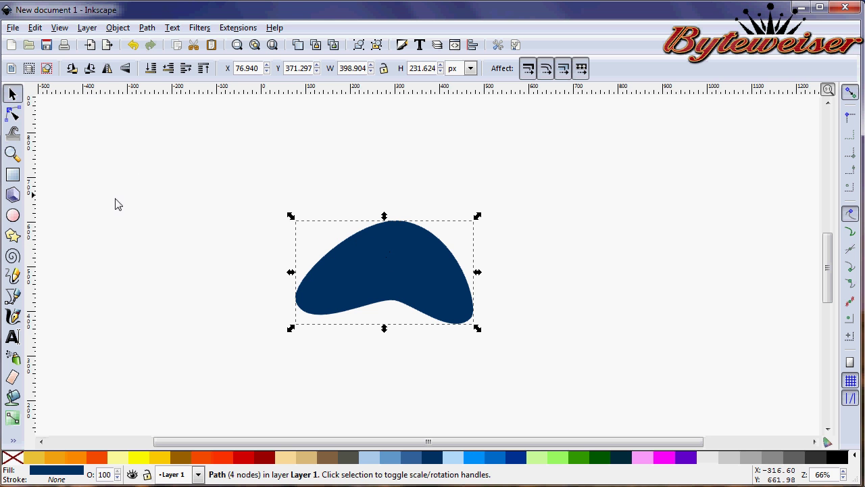
# Draw a closed triangular toe outline above the left side of the heel pad.
pyautogui.click(13, 297)
pyautogui.click(319, 169)
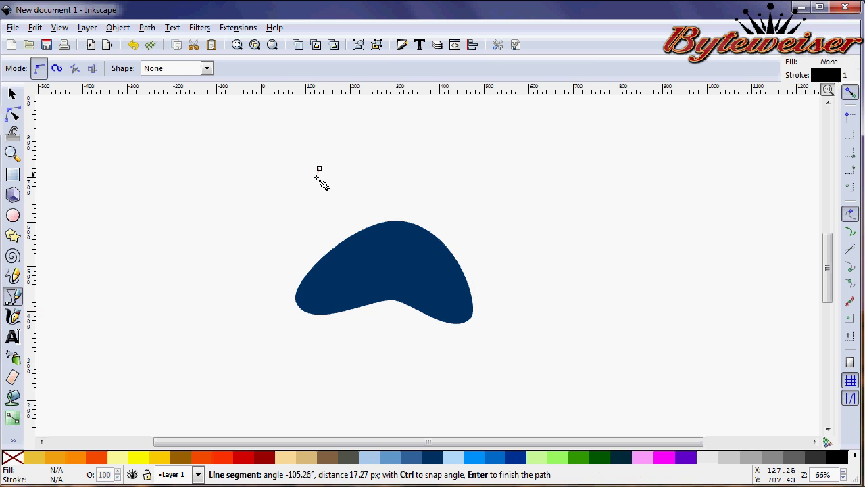
pyautogui.click(297, 229)
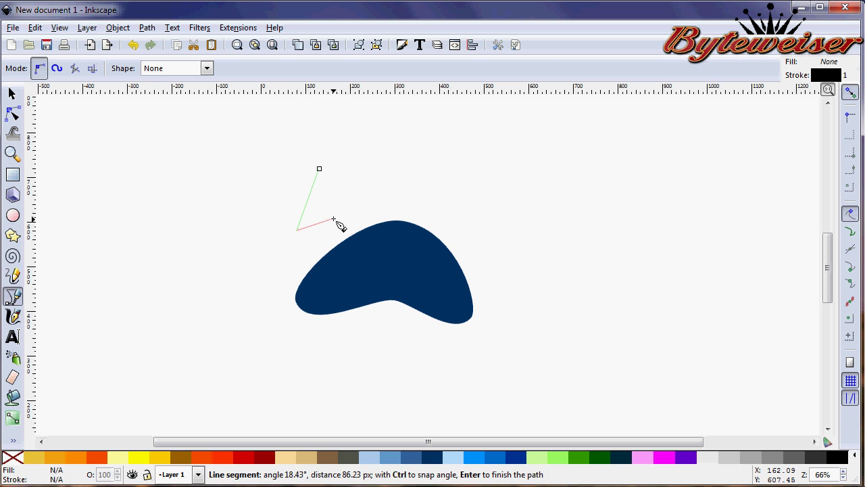
pyautogui.click(333, 217)
pyautogui.click(319, 169)
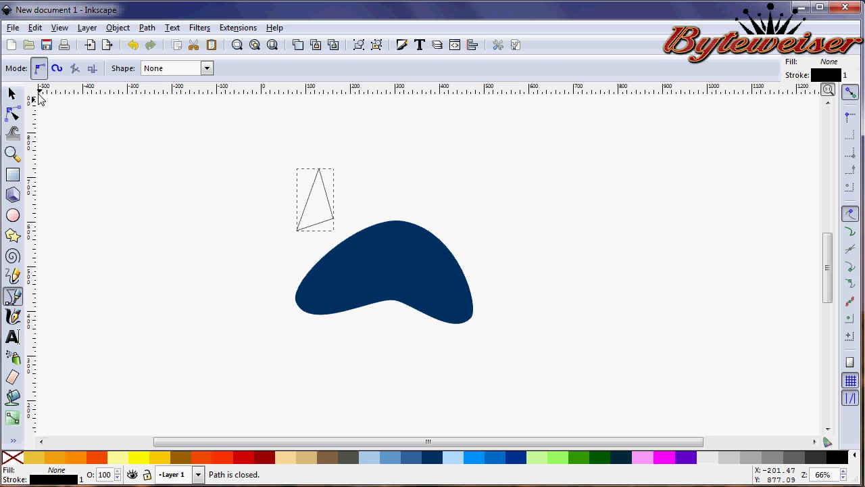
# Smooth the toe's two bottom nodes into a rounded teardrop base, lowering the right point slightly.
pyautogui.click(14, 115)
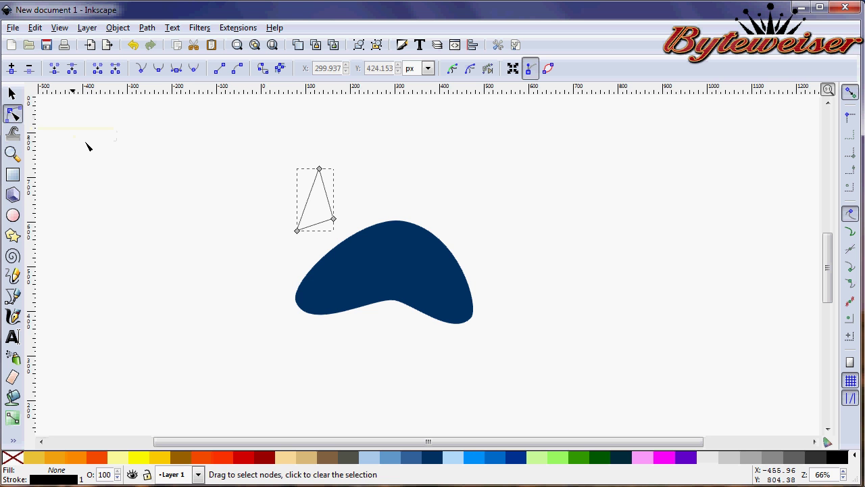
pyautogui.moveTo(253, 198); pyautogui.dragTo(364, 246)
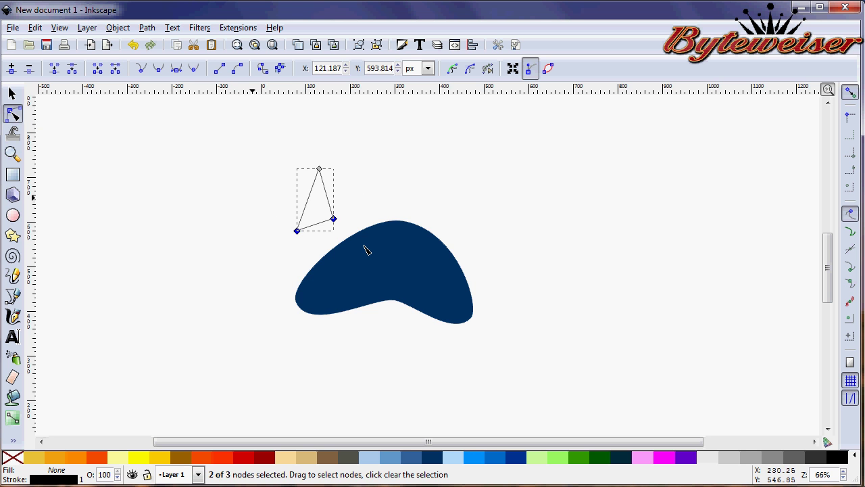
pyautogui.click(161, 69)
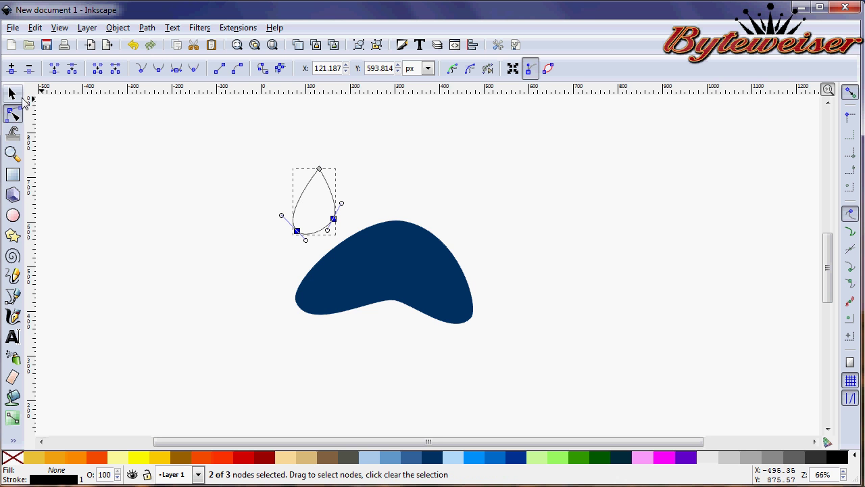
pyautogui.click(333, 219)
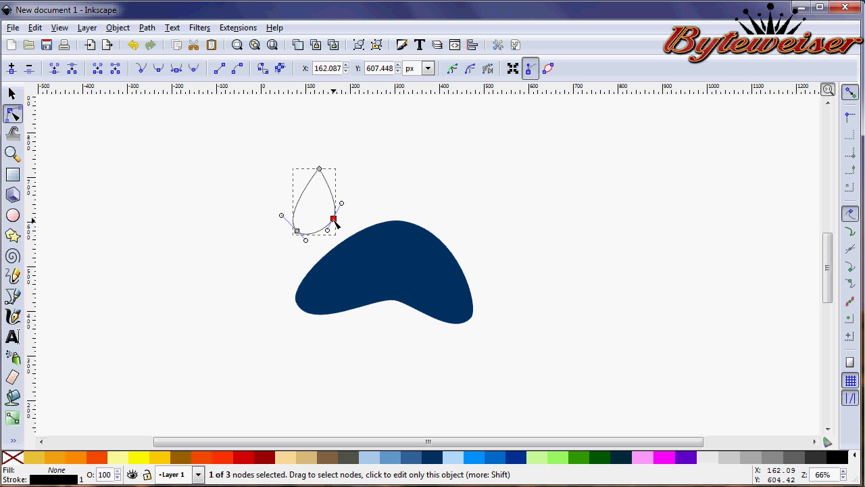
pyautogui.moveTo(334, 219); pyautogui.dragTo(336, 225)
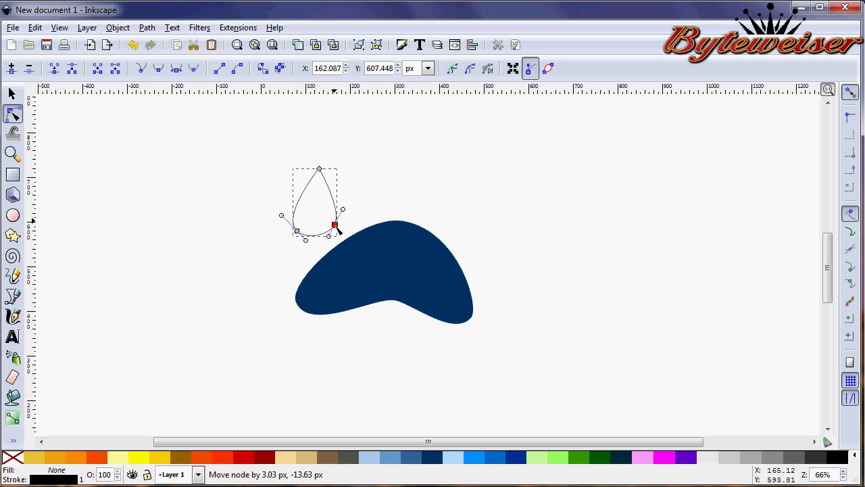
pyautogui.click(390, 172)
pyautogui.click(390, 175)
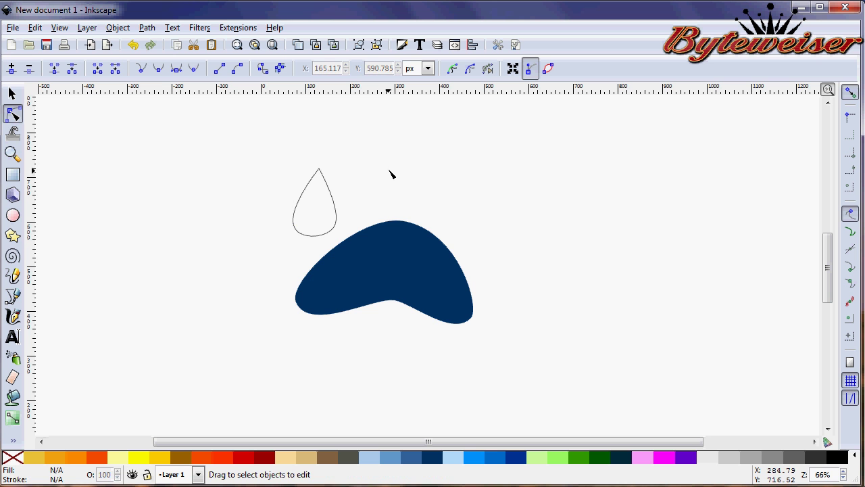
pyautogui.click(333, 201)
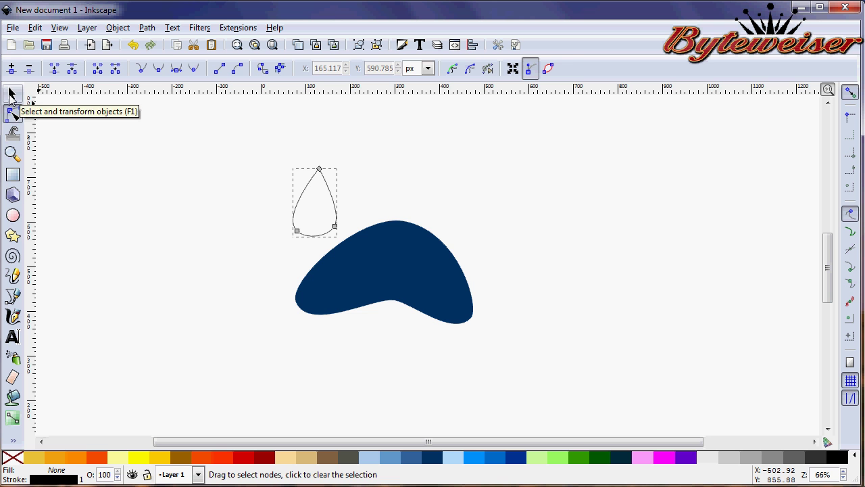
# Fill the teardrop with dark blue and remove its stroke.
pyautogui.click(11, 96)
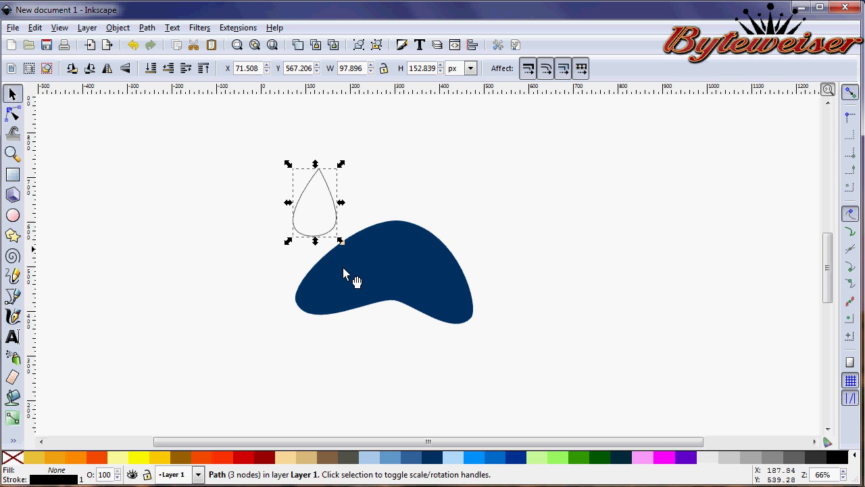
pyautogui.click(434, 465)
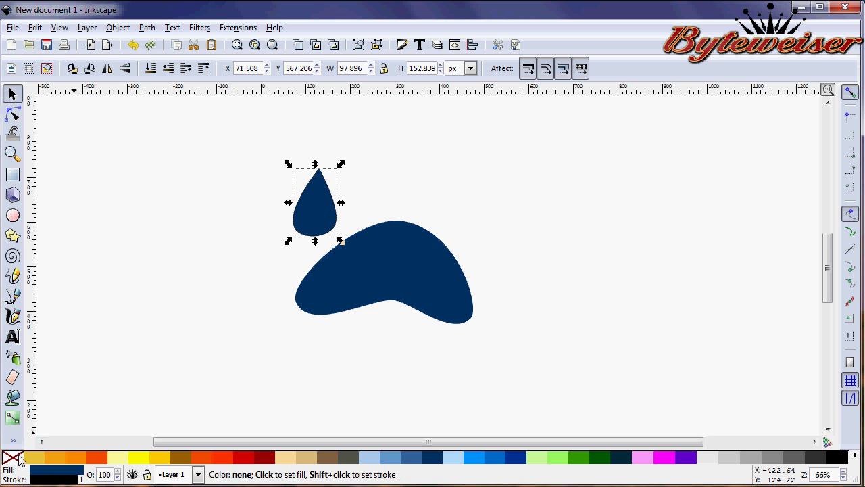
pyautogui.press('shift')
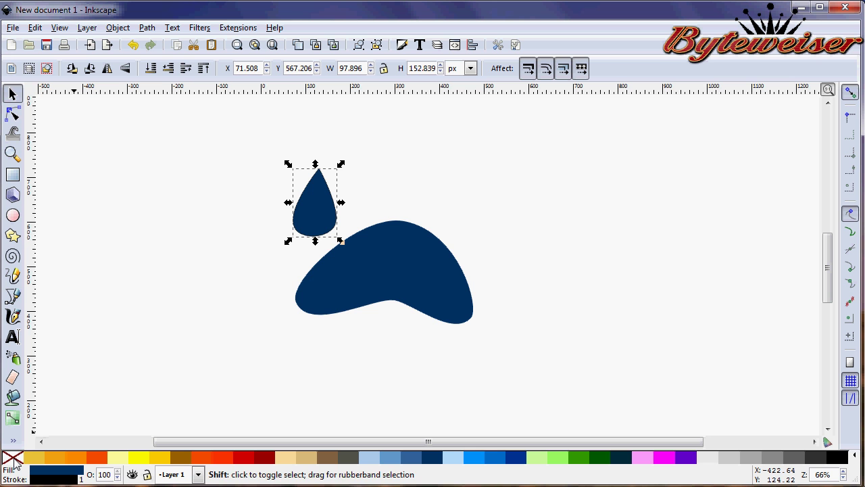
pyautogui.keyDown('shift'); pyautogui.click(16, 462); pyautogui.keyUp('shift')
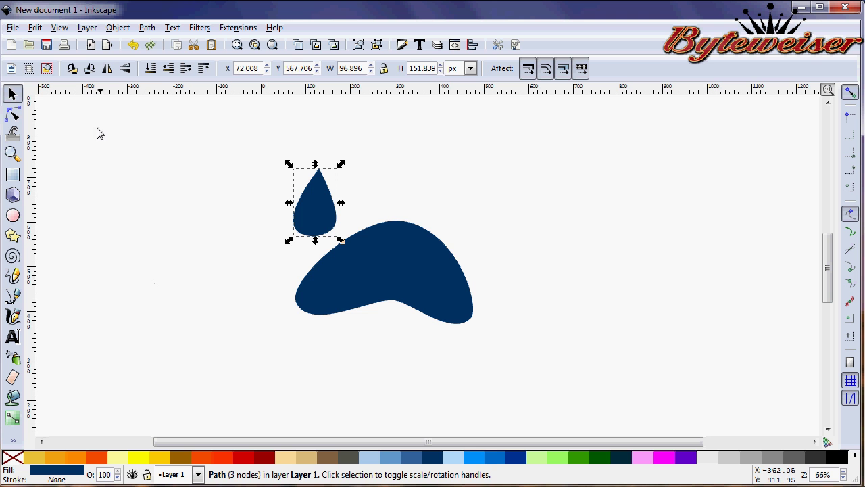
# Tilt the teardrop slightly using its rotation handles.
pyautogui.click(322, 203)
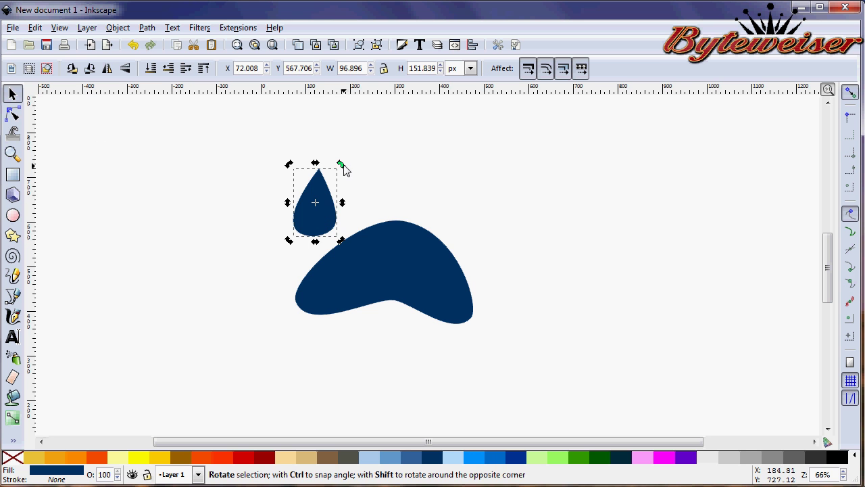
pyautogui.moveTo(342, 165); pyautogui.dragTo(350, 160)
pyautogui.click(326, 177)
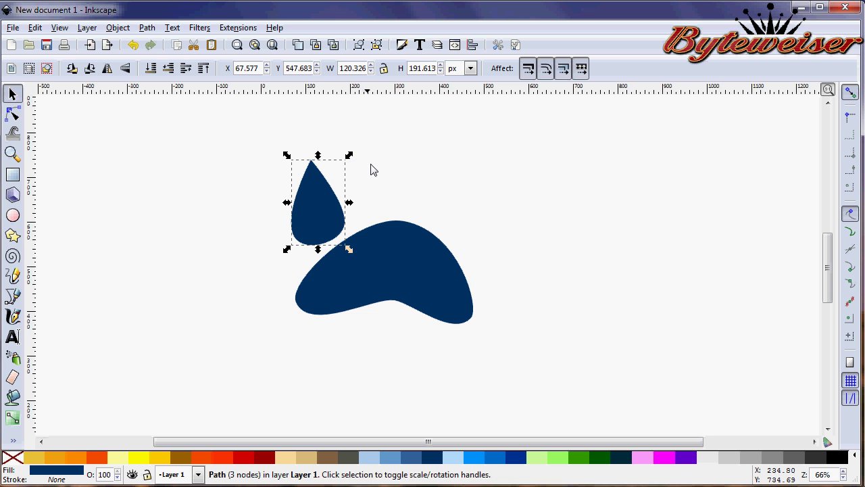
# Move the teardrop up and right, duplicate it, and tilt the middle toe slightly.
pyautogui.keyDown('ctrl'); pyautogui.click(318, 201); pyautogui.keyUp('ctrl')
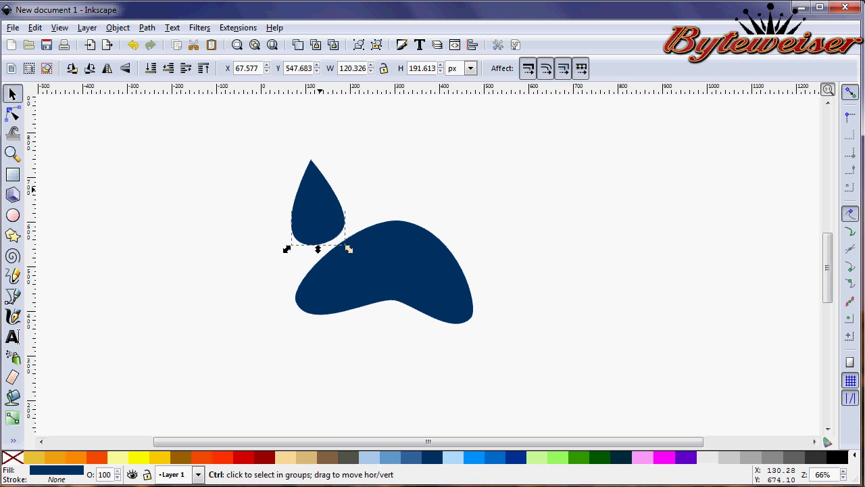
pyautogui.moveTo(317, 198); pyautogui.dragTo(363, 183)
pyautogui.hotkey('ctrl', 'd')
pyautogui.hotkey('ctrl', 'd')
pyautogui.hotkey('ctrl', 'd')
pyautogui.hotkey('ctrl', 'd')
pyautogui.click(363, 173)
pyautogui.moveTo(390, 134); pyautogui.dragTo(396, 136)
# Reposition the upper-right toe and rotate it to lean outward.
pyautogui.click(434, 173)
pyautogui.moveTo(430, 194); pyautogui.dragTo(421, 195)
pyautogui.click(421, 194)
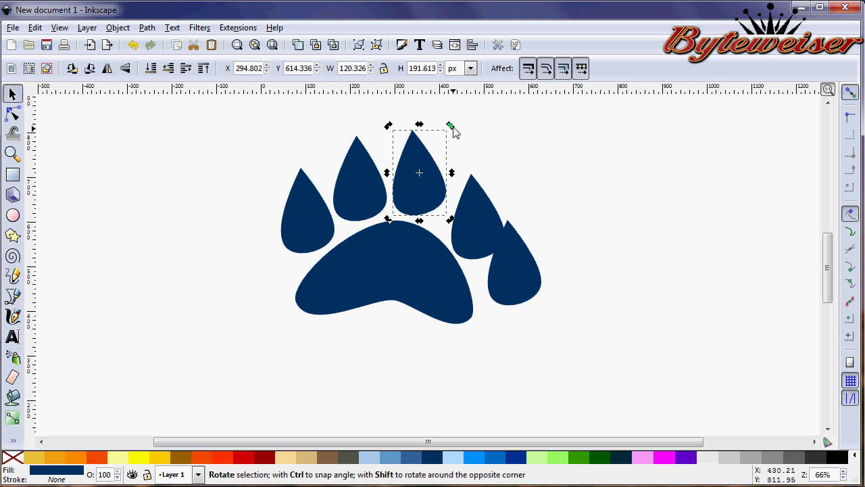
pyautogui.moveTo(451, 126); pyautogui.dragTo(466, 140)
pyautogui.moveTo(414, 197); pyautogui.dragTo(419, 200)
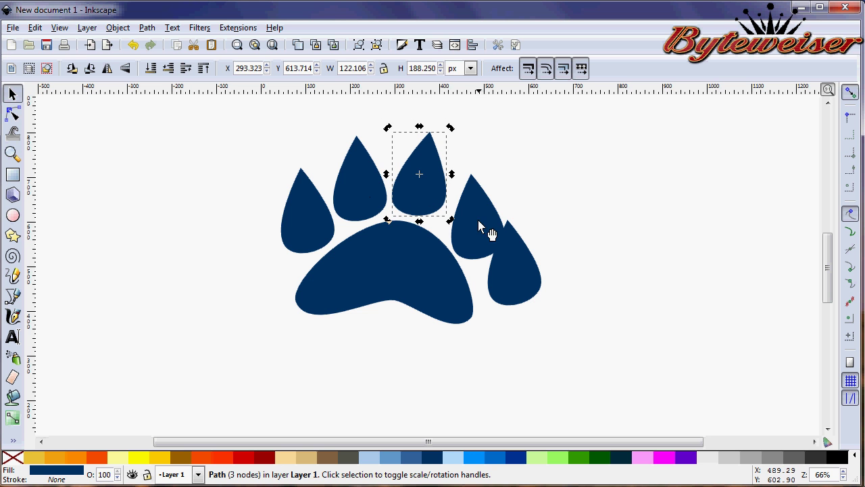
# Rotate the right and lower-right toes clockwise so they fan outward.
pyautogui.click(481, 215)
pyautogui.click(488, 212)
pyautogui.moveTo(502, 174); pyautogui.dragTo(534, 182)
pyautogui.moveTo(482, 211); pyautogui.dragTo(482, 209)
pyautogui.click(524, 266)
pyautogui.click(525, 269)
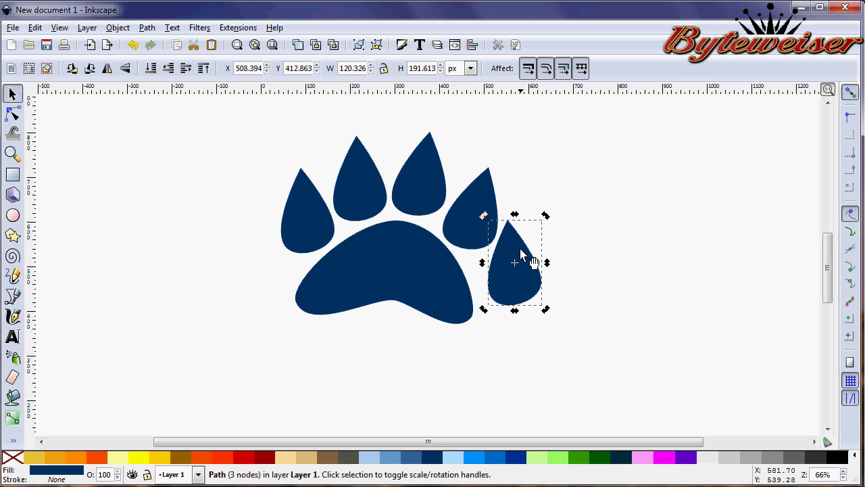
pyautogui.moveTo(545, 216); pyautogui.dragTo(572, 241)
# Tilt the middle toe and nudge the five toes into an even arc.
pyautogui.click(424, 175)
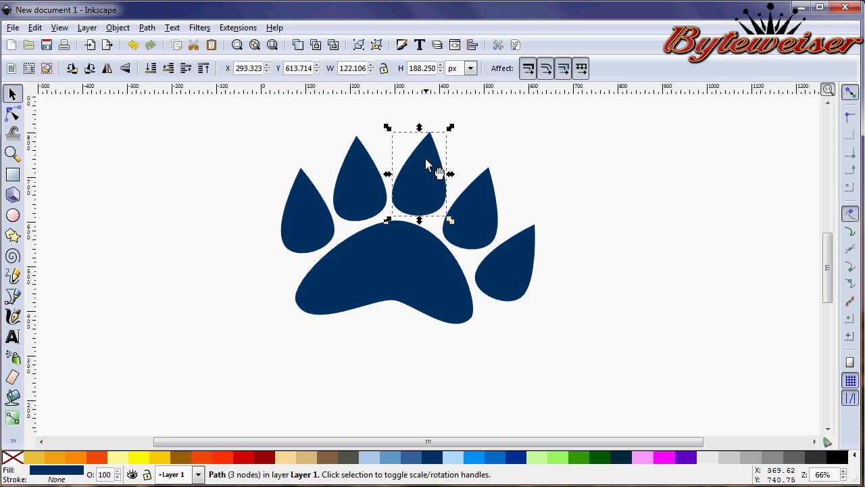
pyautogui.click(426, 164)
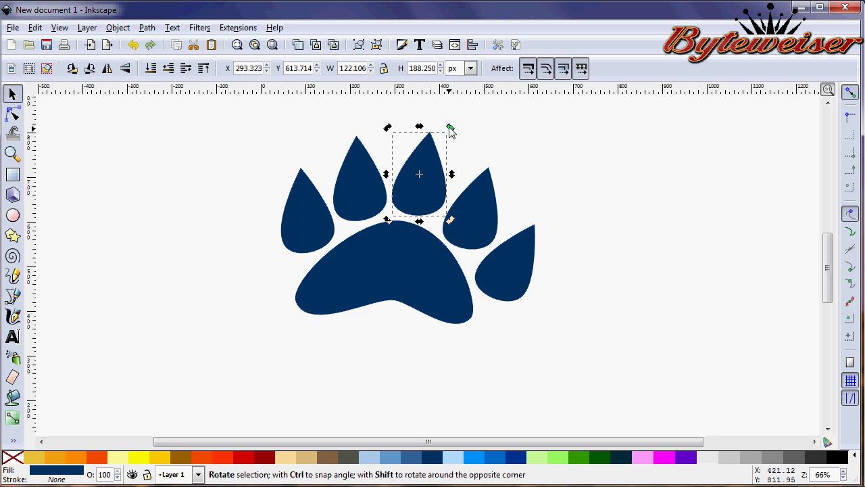
pyautogui.moveTo(451, 128)
pyautogui.mouseDown()
pyautogui.moveTo(456, 137)
pyautogui.moveTo(451, 127)
pyautogui.mouseUp()
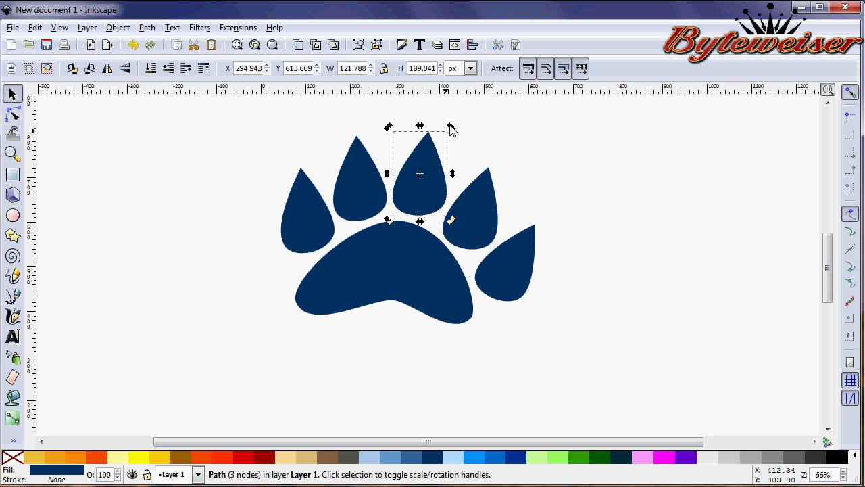
pyautogui.click(309, 234)
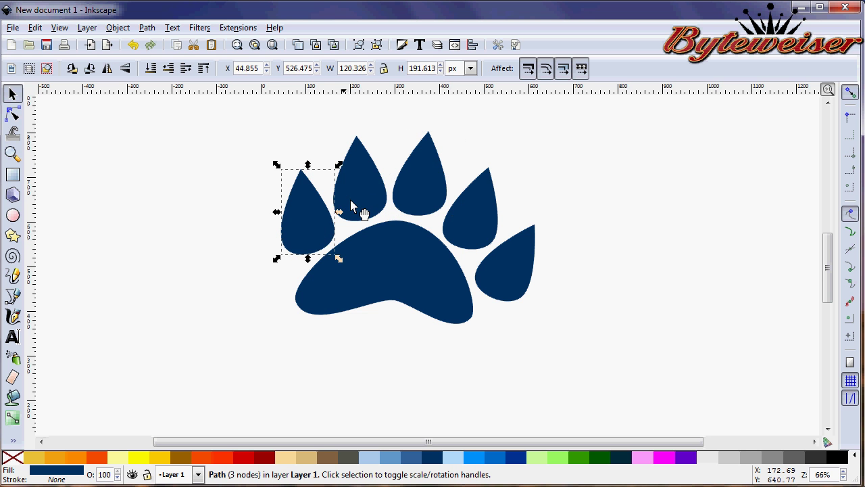
pyautogui.moveTo(352, 200); pyautogui.dragTo(364, 205)
pyautogui.moveTo(422, 188); pyautogui.dragTo(417, 182)
pyautogui.moveTo(471, 228); pyautogui.dragTo(463, 219)
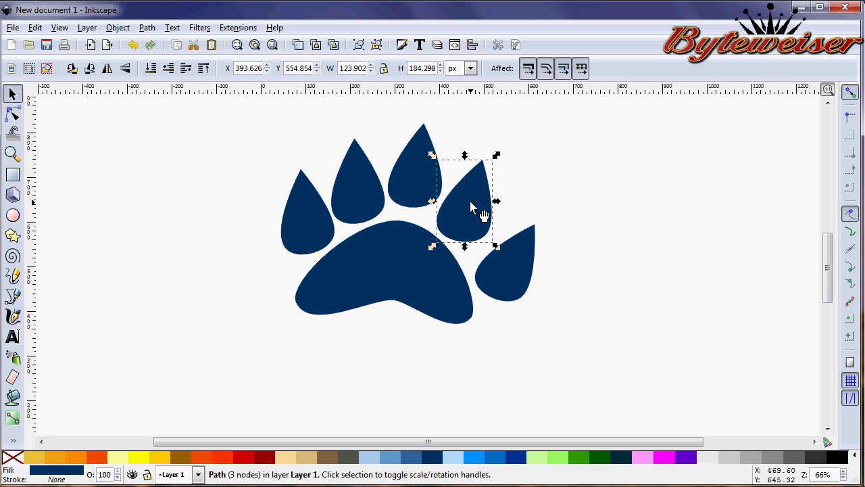
pyautogui.moveTo(499, 265); pyautogui.dragTo(493, 258)
# Flip the fourth toe horizontally and rotate it to point outward, shifting it right.
pyautogui.click(472, 184)
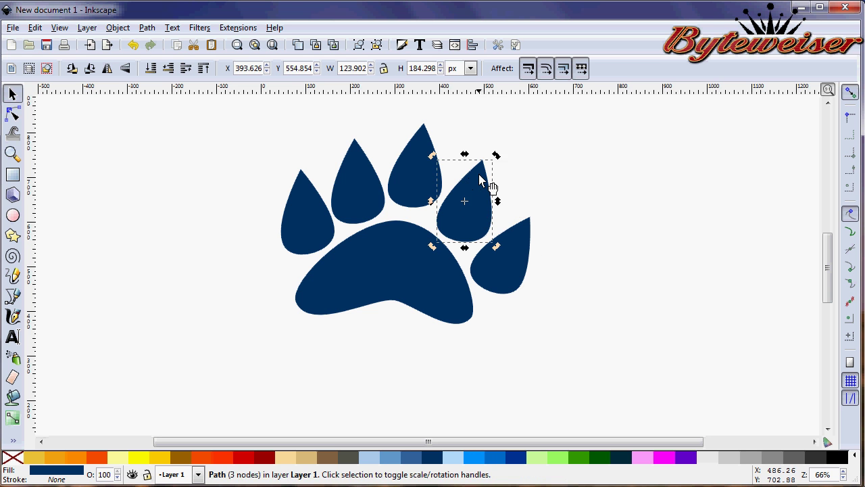
pyautogui.moveTo(497, 157); pyautogui.dragTo(504, 166)
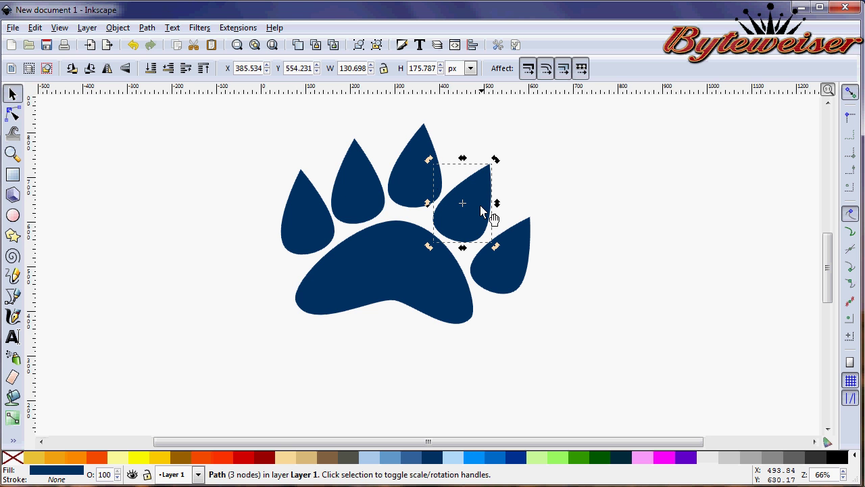
pyautogui.click(108, 68)
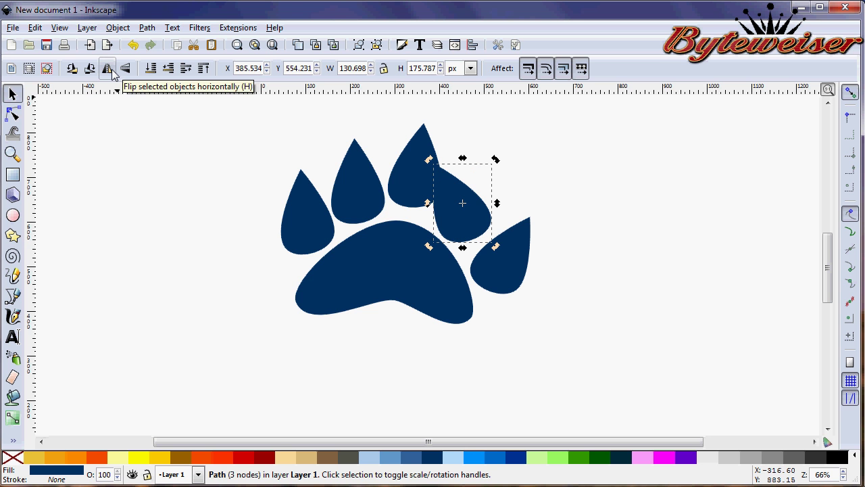
pyautogui.click(459, 193)
pyautogui.moveTo(430, 158); pyautogui.dragTo(484, 149)
pyautogui.moveTo(466, 180)
pyautogui.mouseDown()
pyautogui.moveTo(484, 188)
pyautogui.moveTo(479, 183)
pyautogui.mouseUp()
# Flip the lower-right toe horizontally and rotate it to fan outward.
pyautogui.click(497, 260)
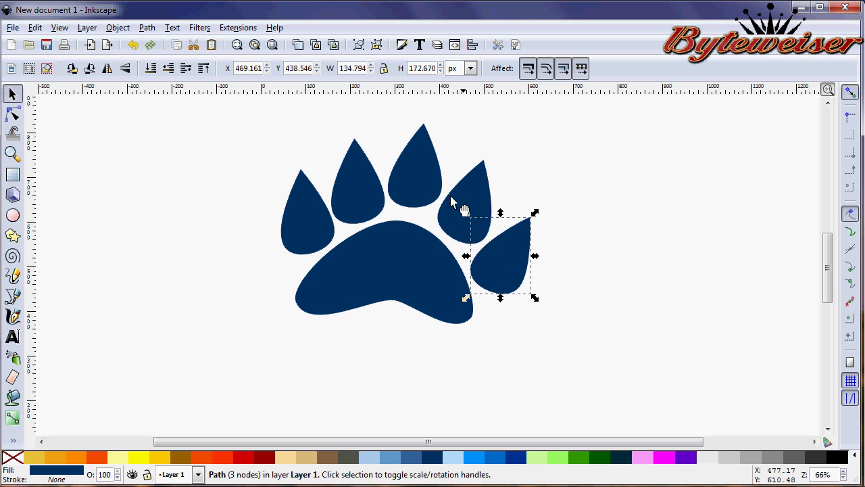
pyautogui.click(108, 70)
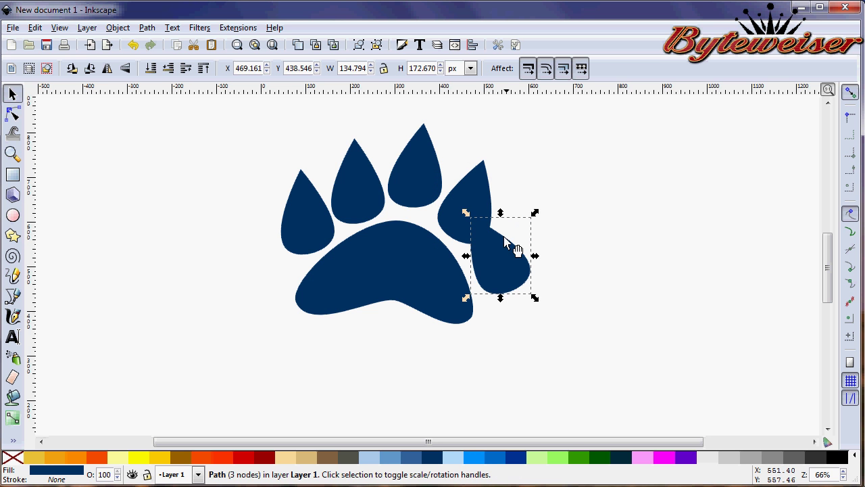
pyautogui.click(514, 247)
pyautogui.moveTo(469, 217); pyautogui.dragTo(519, 239)
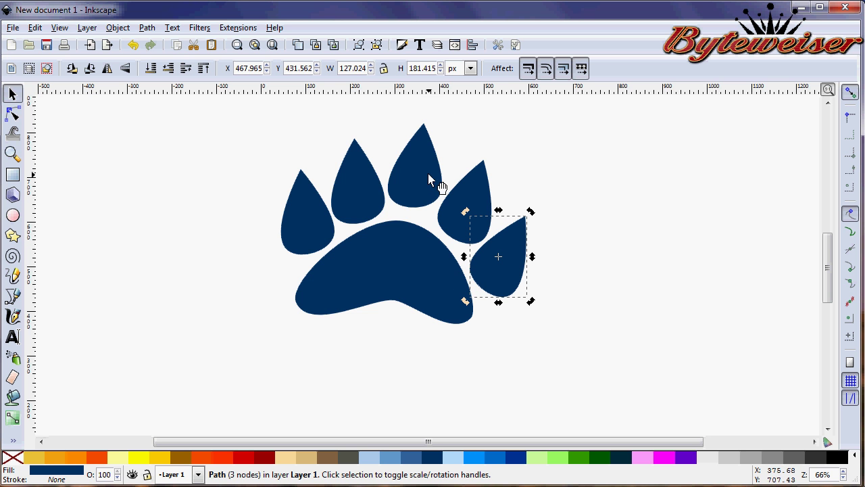
pyautogui.moveTo(226, 117); pyautogui.dragTo(581, 309)
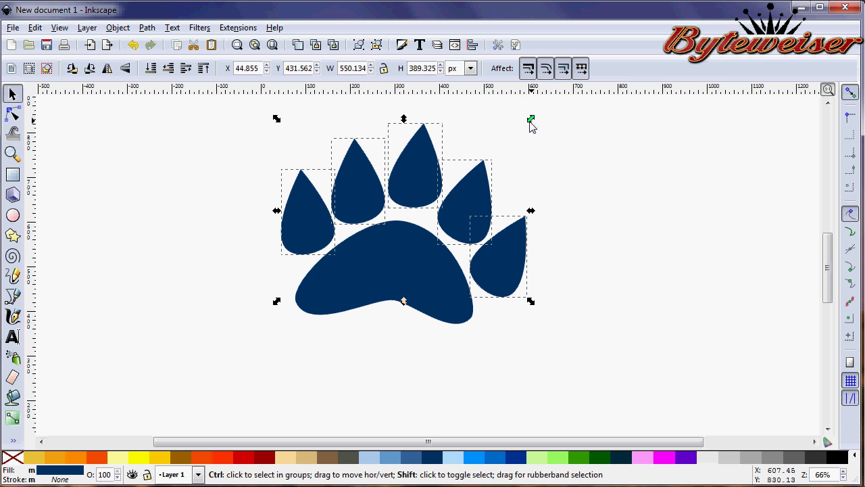
pyautogui.moveTo(531, 120); pyautogui.dragTo(521, 138)
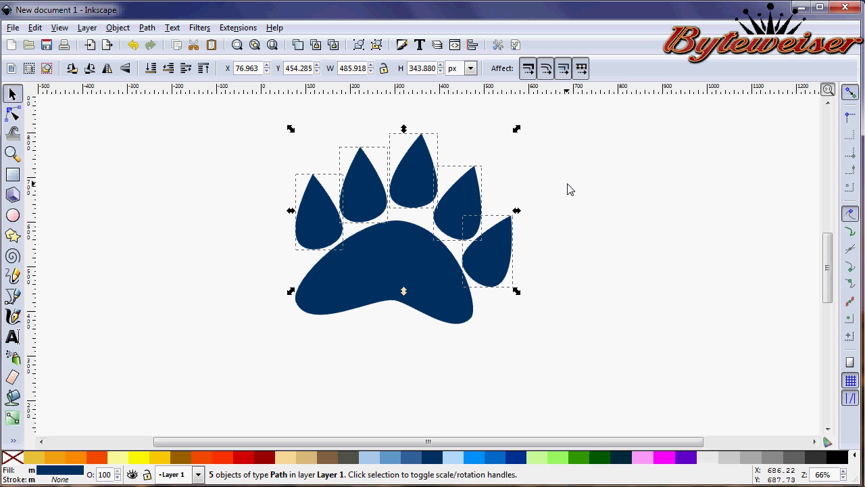
pyautogui.click(493, 213)
pyautogui.moveTo(318, 230); pyautogui.dragTo(309, 232)
pyautogui.click(310, 232)
pyautogui.click(357, 206)
pyautogui.click(356, 206)
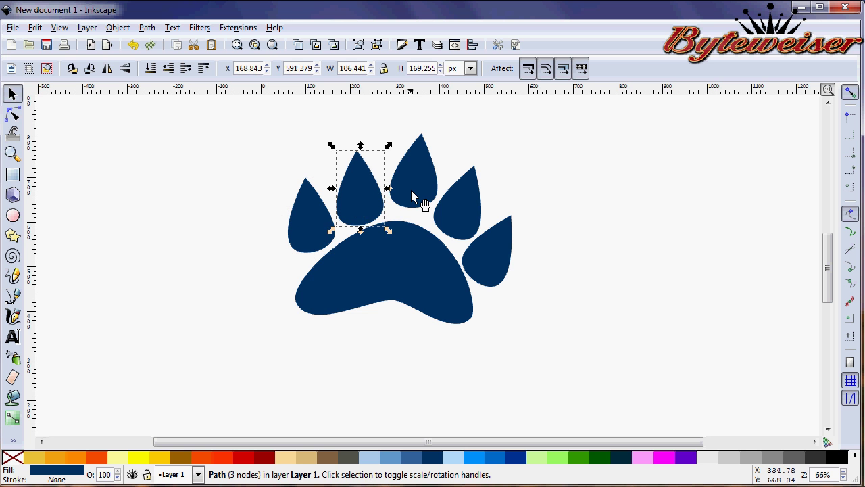
pyautogui.moveTo(415, 192); pyautogui.dragTo(412, 198)
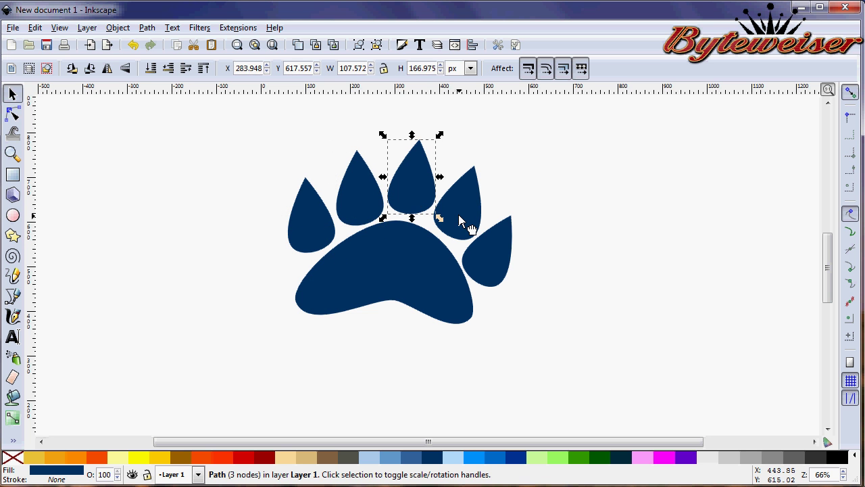
pyautogui.moveTo(464, 222); pyautogui.dragTo(471, 231)
pyautogui.moveTo(492, 261); pyautogui.dragTo(502, 263)
pyautogui.click(565, 248)
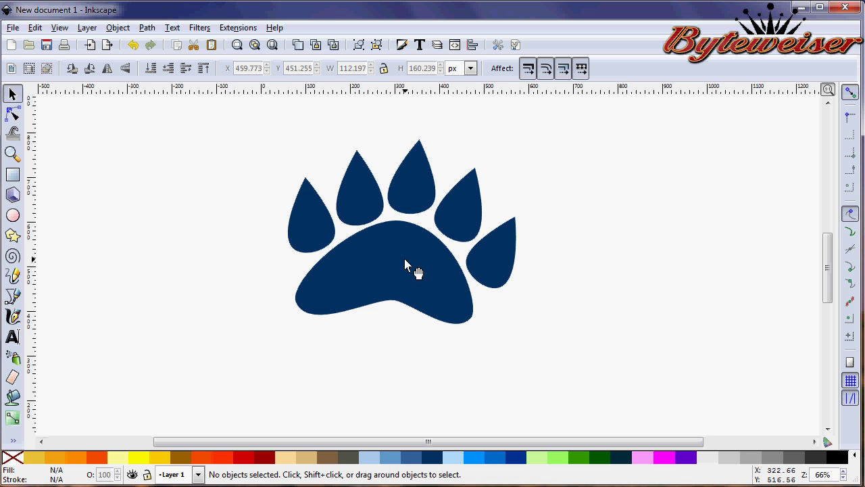
# Duplicate the heel pad and colour the copy light green from the palette.
pyautogui.click(423, 271)
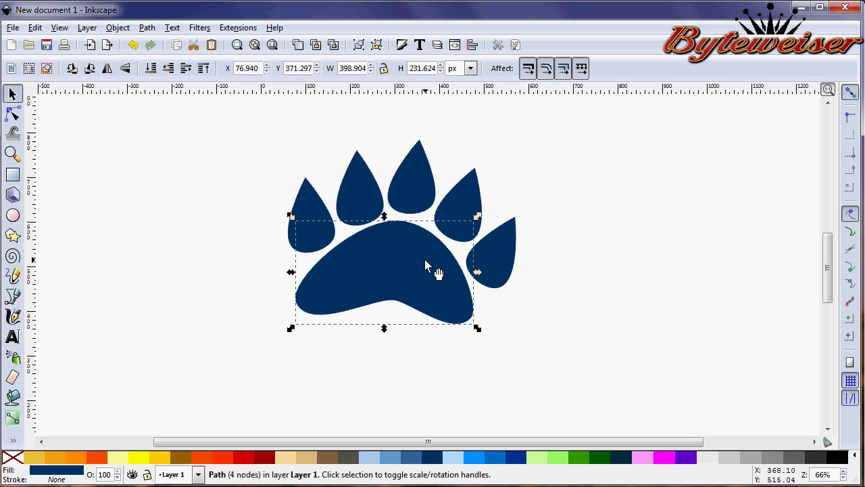
pyautogui.press('ctrl')
pyautogui.click(559, 460)
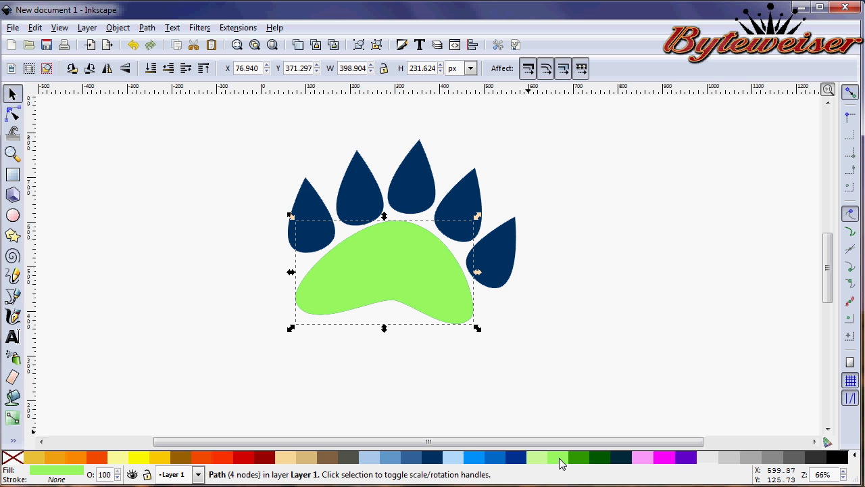
# Adjust the copy's fill to bright yellow-green 95ff1dff in the Fill and Stroke colour wheel.
pyautogui.click(60, 476)
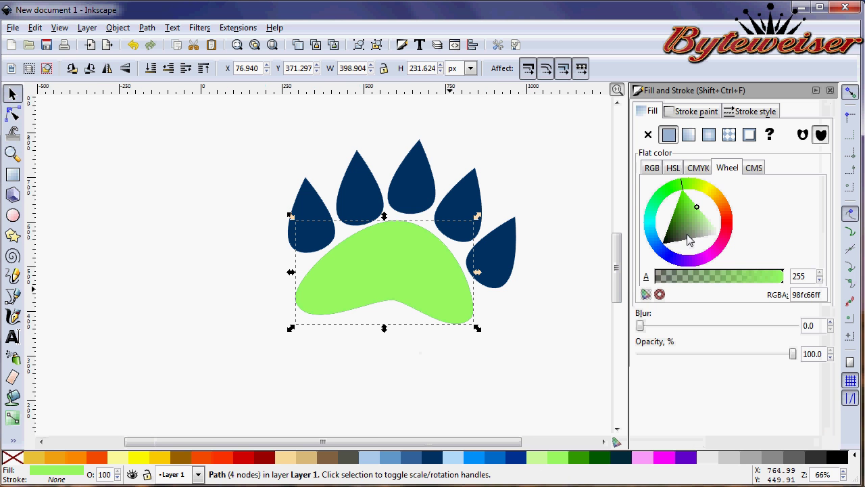
pyautogui.click(686, 196)
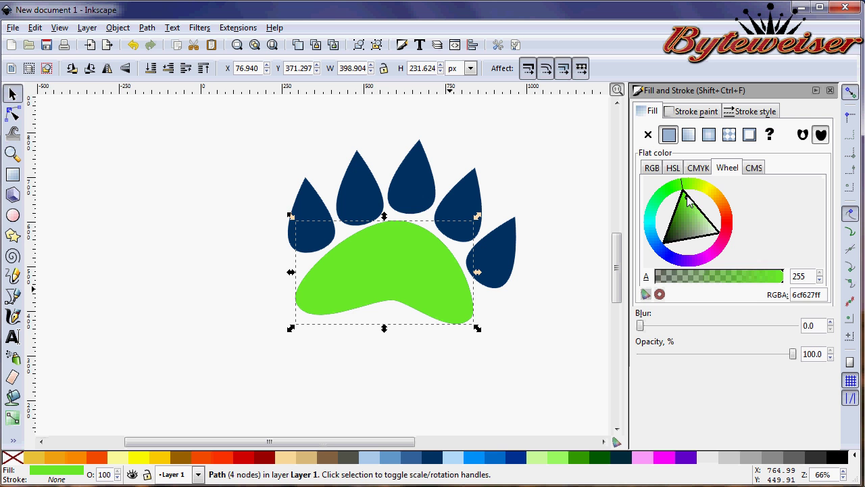
pyautogui.moveTo(686, 194); pyautogui.dragTo(687, 195)
pyautogui.click(690, 189)
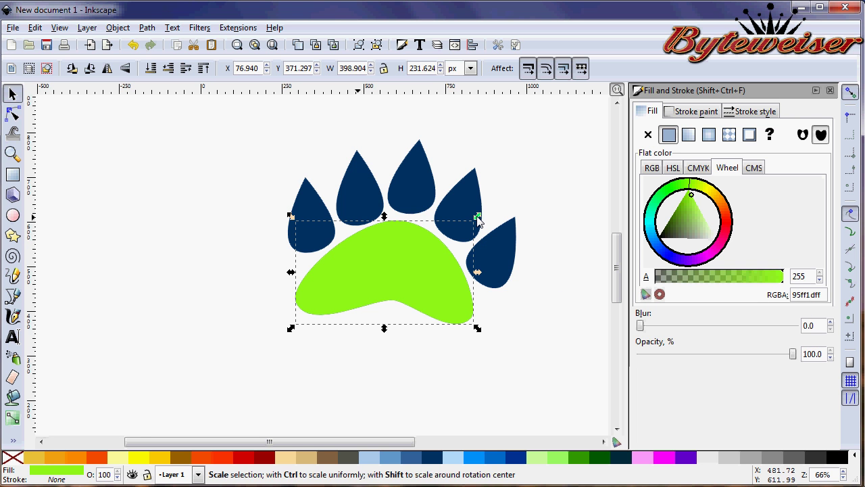
# Scale the lime-green copy to about 337 × 196 px and centre it inside the navy pad.
pyautogui.moveTo(477, 218); pyautogui.dragTo(464, 234)
pyautogui.moveTo(406, 257); pyautogui.dragTo(402, 239)
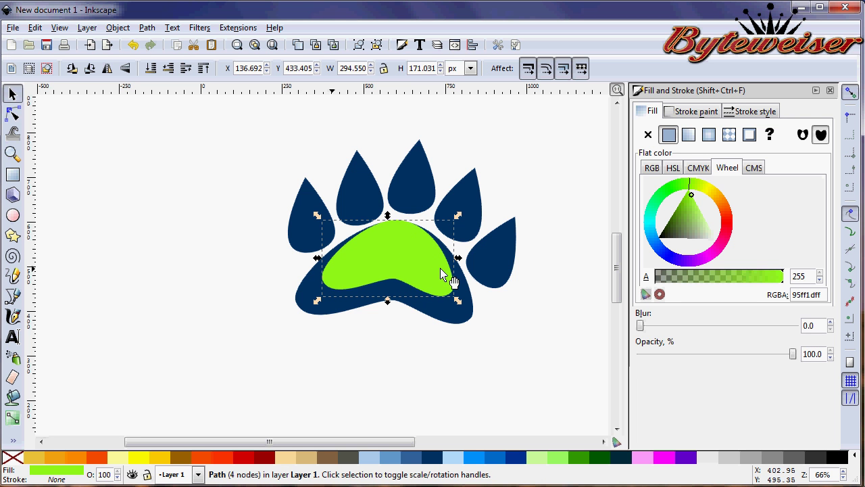
pyautogui.press('ctrl')
pyautogui.moveTo(317, 302); pyautogui.dragTo(308, 307)
pyautogui.moveTo(382, 254); pyautogui.dragTo(403, 254)
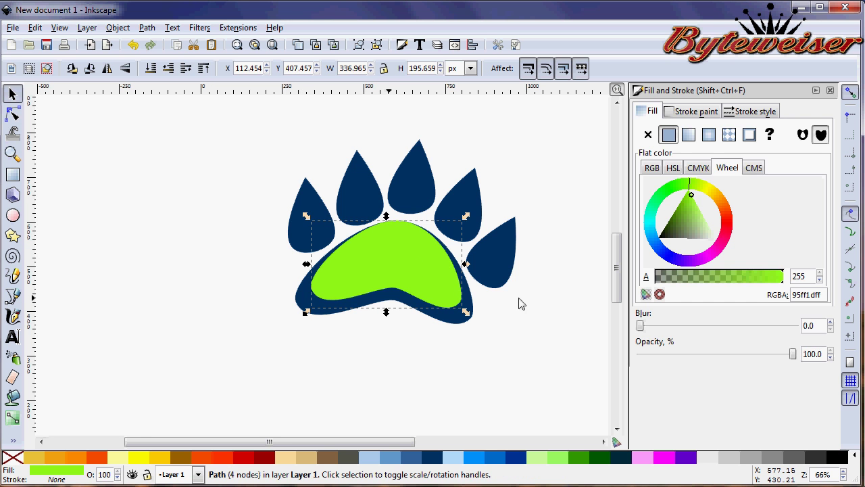
pyautogui.click(522, 305)
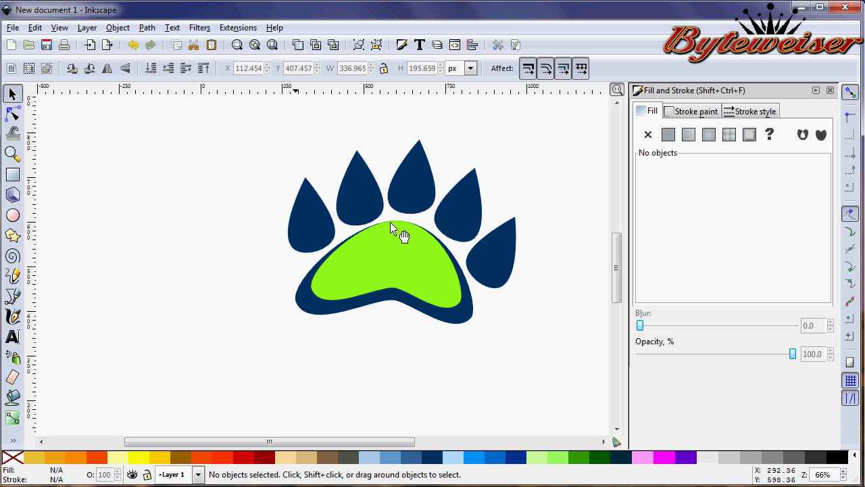
# Duplicate the green shape, colour it steel blue 6699cc, and shrink it to about 306 × 177 px inside.
pyautogui.click(424, 246)
pyautogui.press('ctrl')
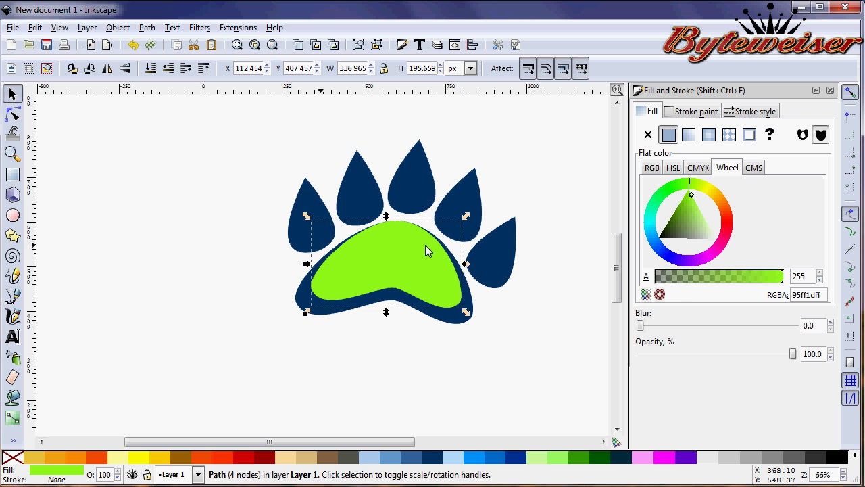
pyautogui.click(395, 459)
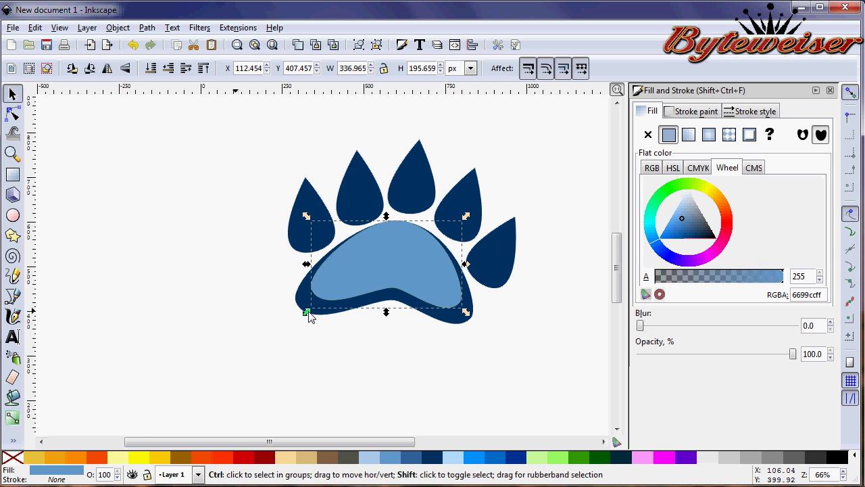
pyautogui.moveTo(307, 312)
pyautogui.mouseDown()
pyautogui.moveTo(325, 300)
pyautogui.moveTo(313, 310)
pyautogui.mouseUp()
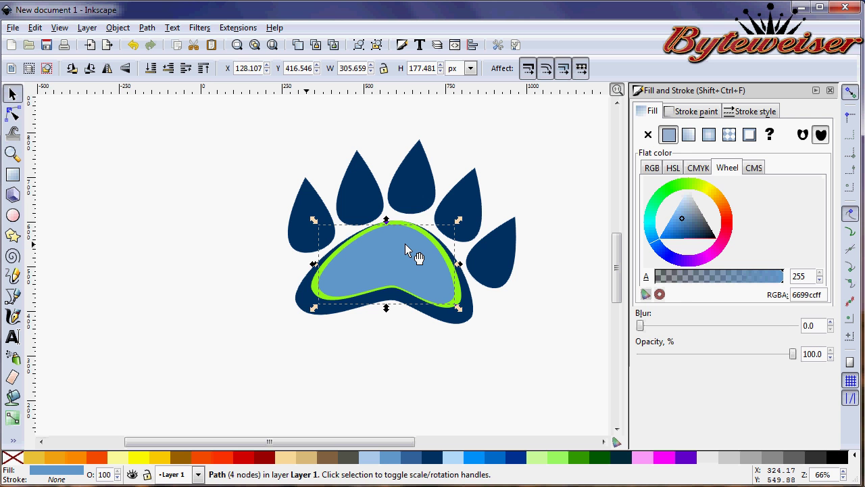
pyautogui.moveTo(407, 240); pyautogui.dragTo(408, 237)
pyautogui.click(417, 368)
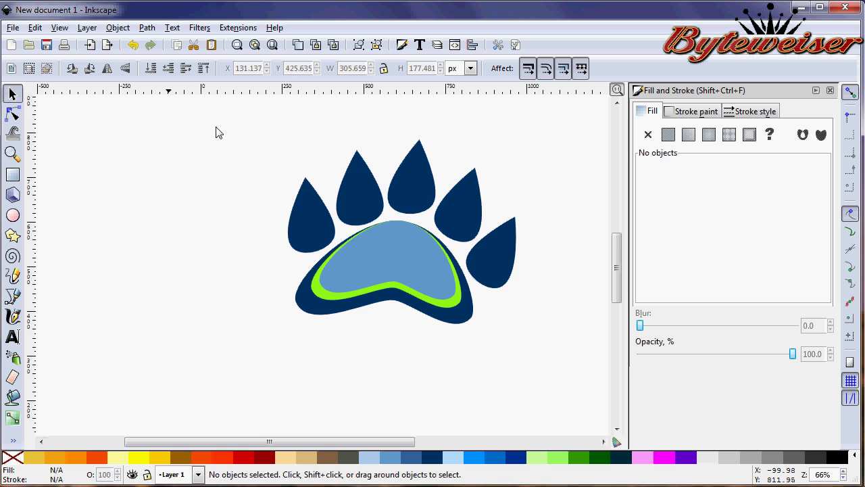
# Select all eight paw paths, group them with Ctrl+G, and drag the group left and down.
pyautogui.moveTo(217, 132)
pyautogui.mouseDown()
pyautogui.moveTo(498, 357)
pyautogui.moveTo(583, 394)
pyautogui.mouseUp()
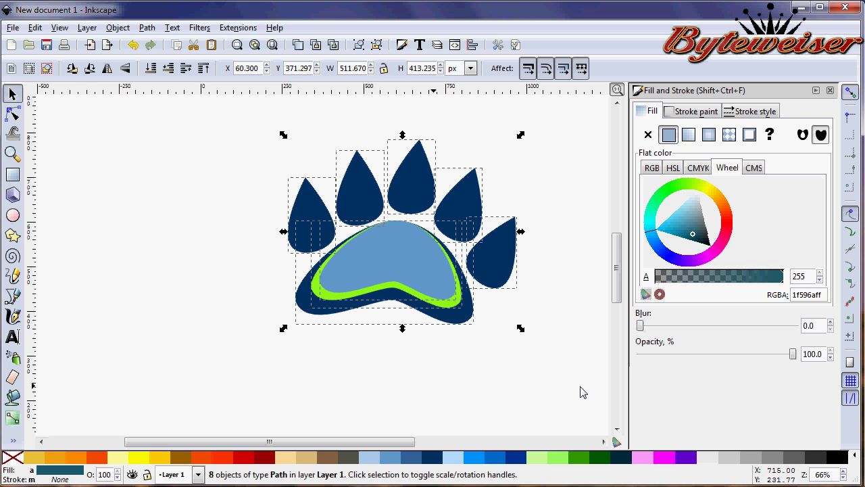
pyautogui.hotkey('ctrl', 'g')
pyautogui.moveTo(414, 245); pyautogui.dragTo(357, 269)
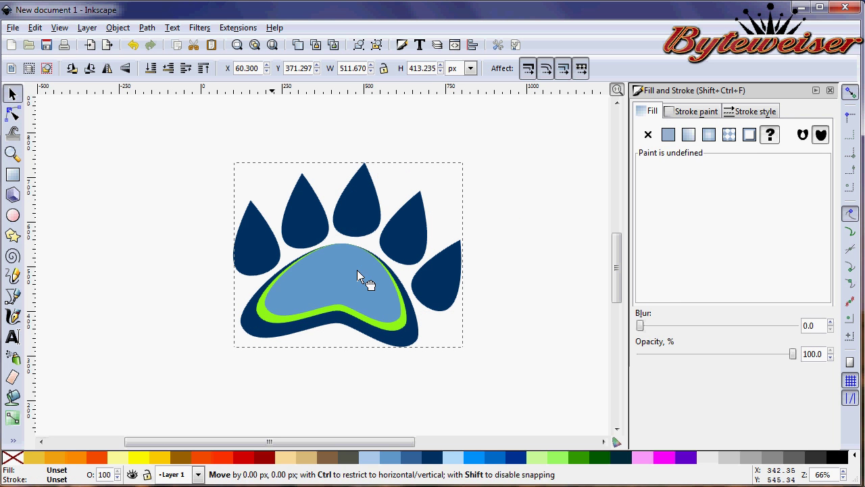
pyautogui.click(556, 281)
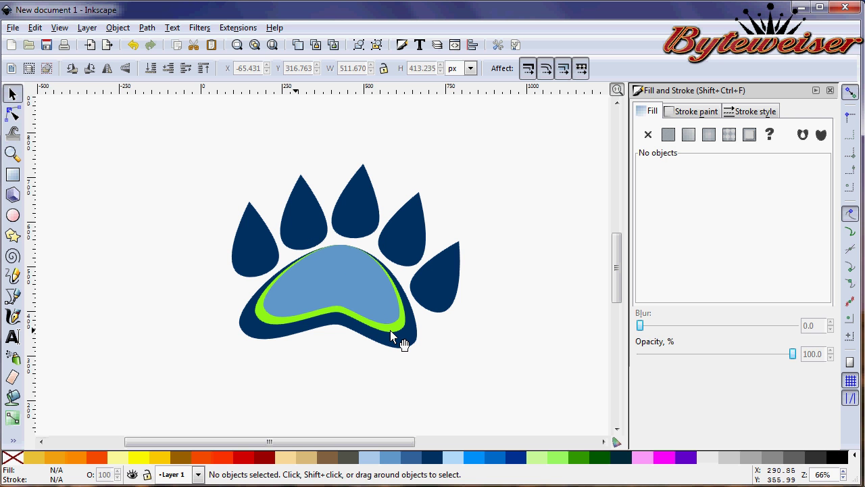
# Ungroup the paw and nudge the upper-left and upper-middle toes slightly left.
pyautogui.moveTo(322, 244); pyautogui.dragTo(309, 245)
pyautogui.hotkey('ctrl', 'shift', 'g')
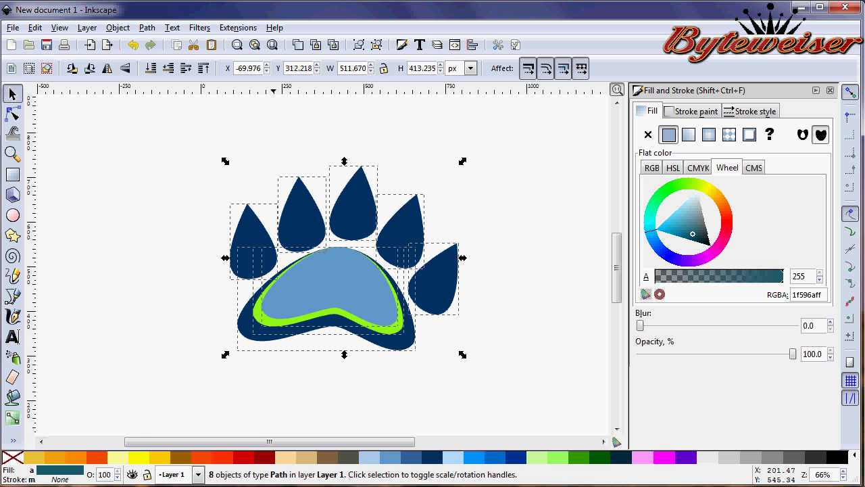
pyautogui.click(509, 247)
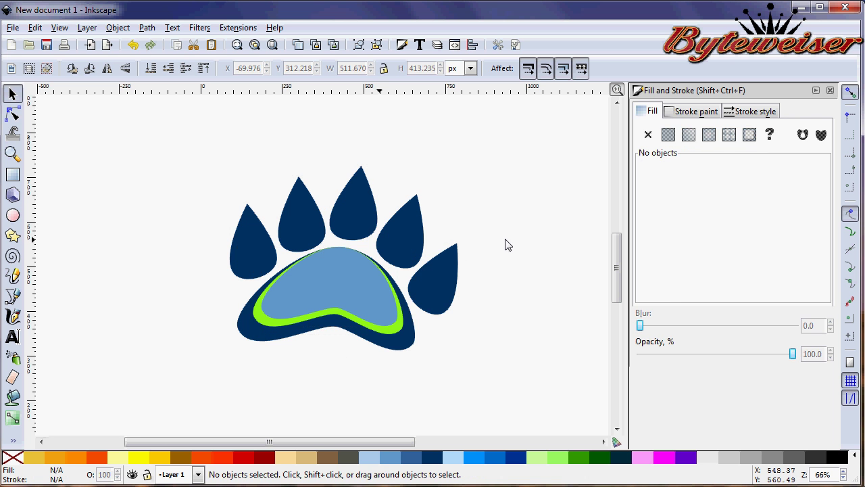
pyautogui.click(302, 228)
pyautogui.moveTo(297, 225); pyautogui.dragTo(295, 223)
pyautogui.moveTo(363, 213); pyautogui.dragTo(361, 213)
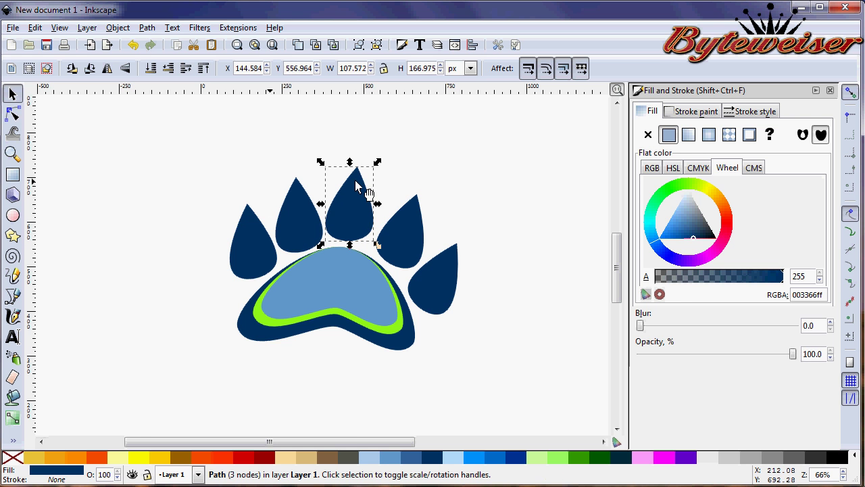
# Pull one toe's tip node left and move the right toe down and right.
pyautogui.click(14, 116)
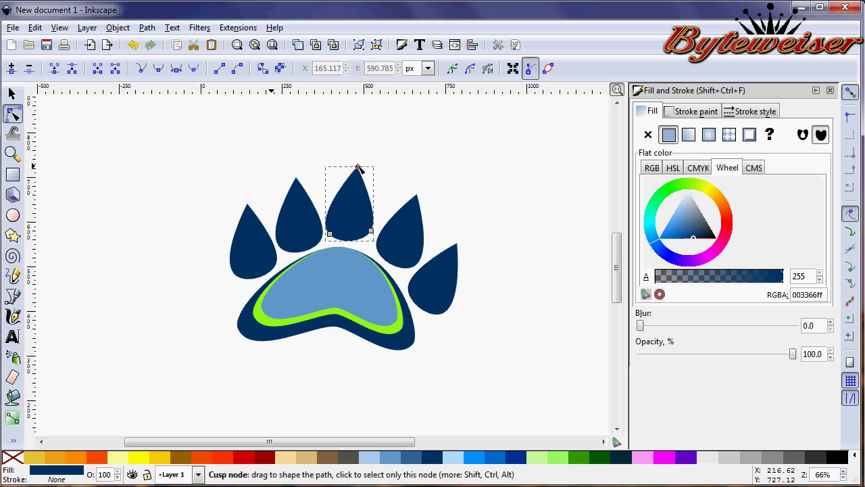
pyautogui.moveTo(357, 166); pyautogui.dragTo(349, 169)
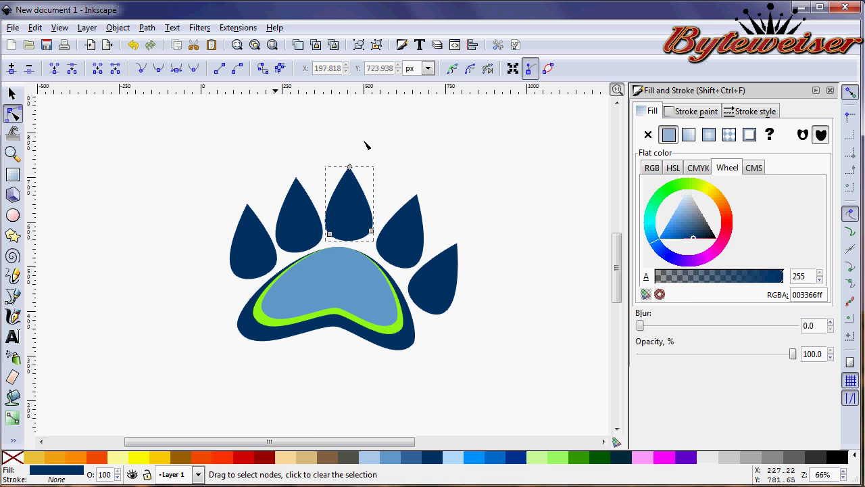
pyautogui.click(405, 153)
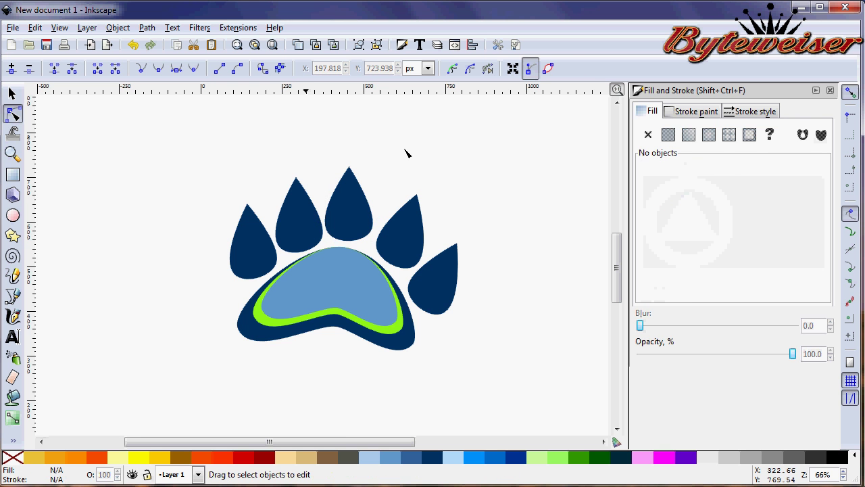
pyautogui.click(406, 235)
pyautogui.press('s')
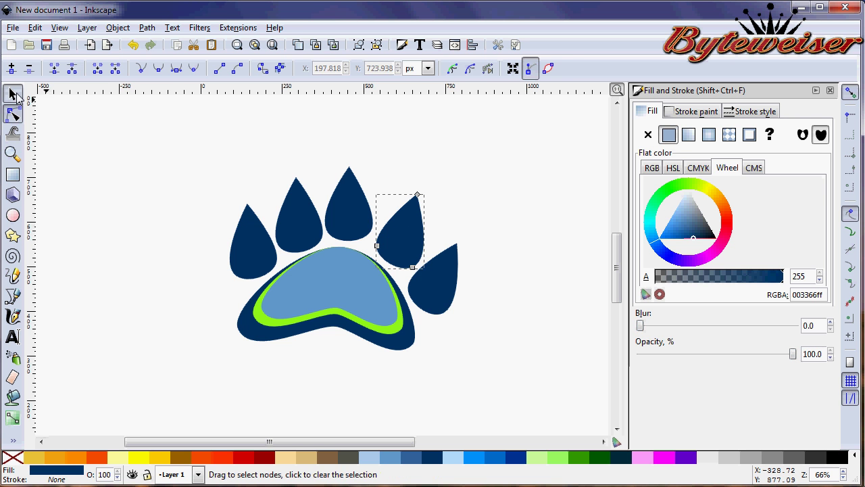
pyautogui.moveTo(403, 234); pyautogui.dragTo(435, 275)
# Tilt the top toe slightly and shift it a little right.
pyautogui.click(354, 200)
pyautogui.click(356, 196)
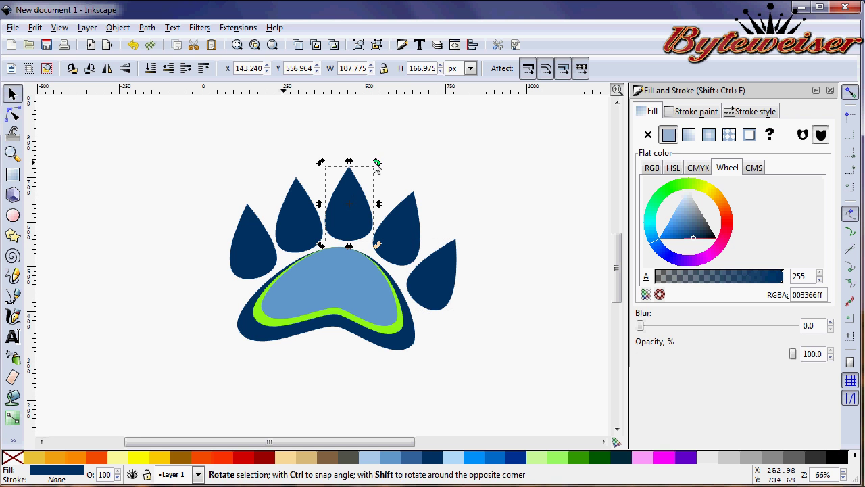
pyautogui.moveTo(375, 163); pyautogui.dragTo(383, 167)
pyautogui.moveTo(353, 199); pyautogui.dragTo(362, 204)
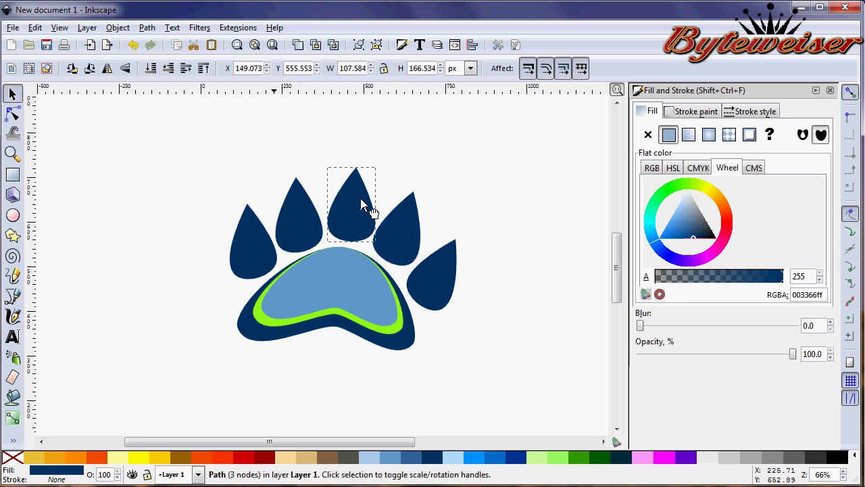
pyautogui.click(453, 160)
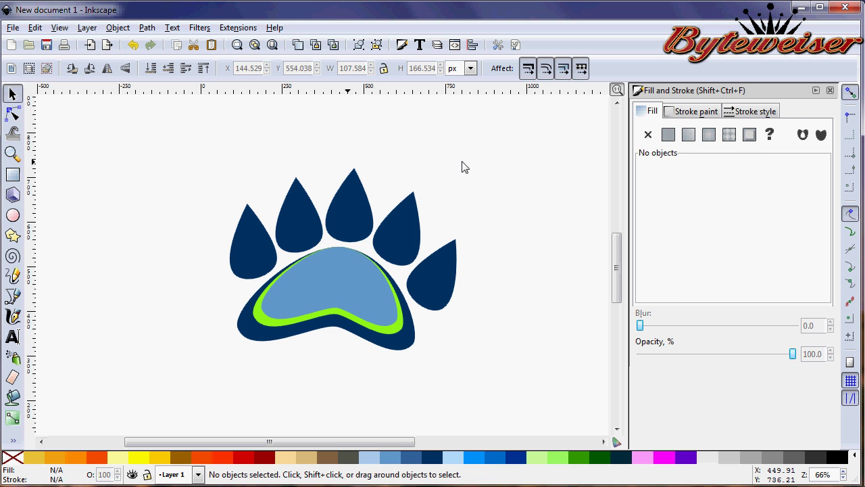